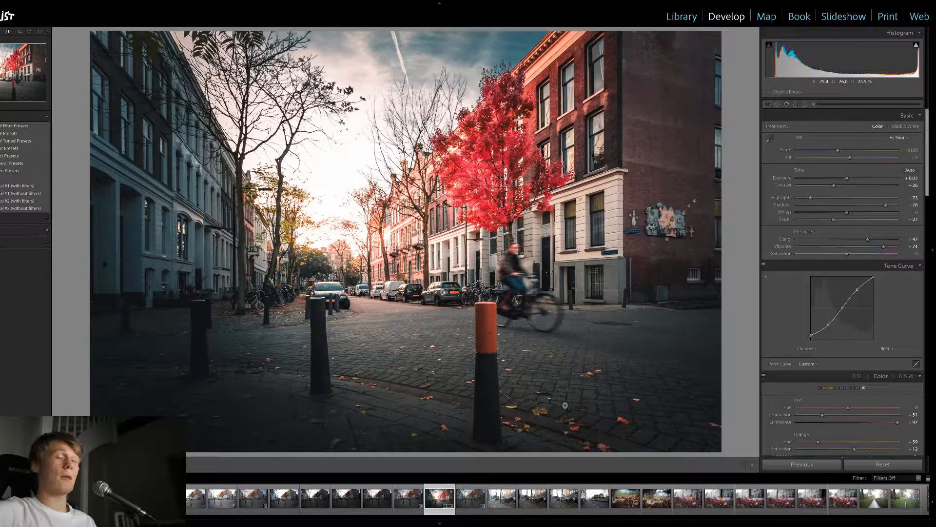
# Compare the edited photo with its original version, and reset all of its develop settings
pyautogui.press('\\')
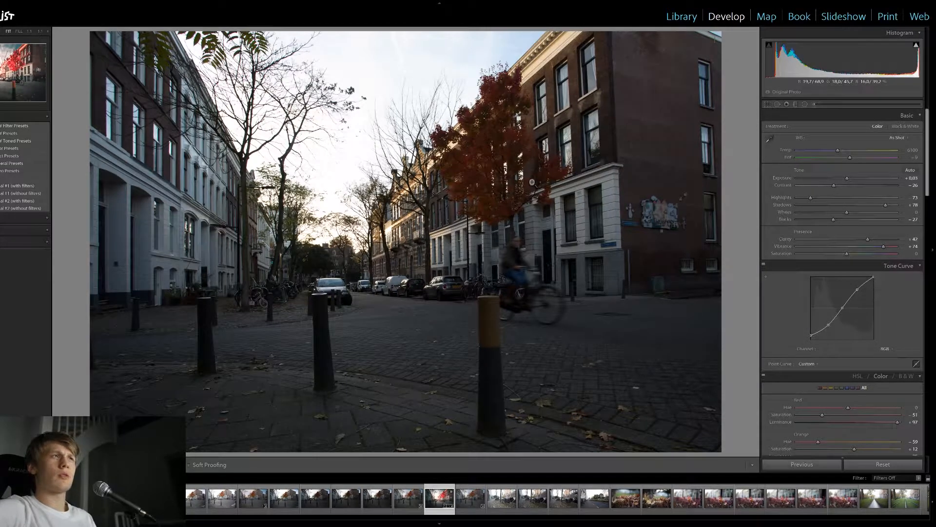
pyautogui.press('\\')
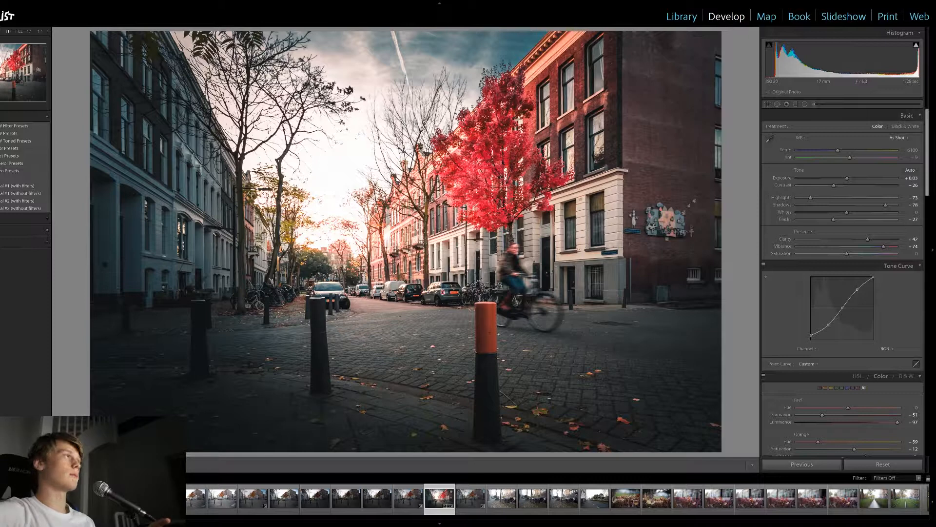
pyautogui.hotkey('ctrl', 'shift', 'r')
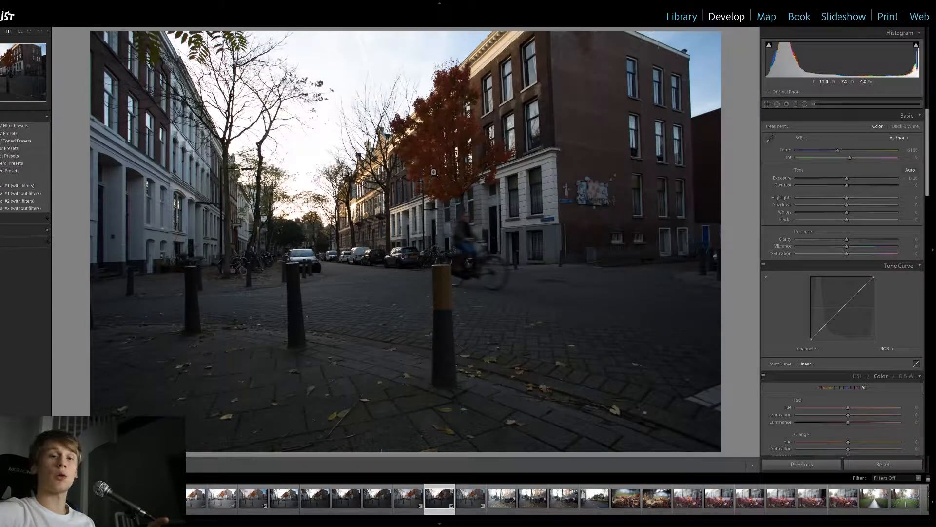
pyautogui.click(769, 105)
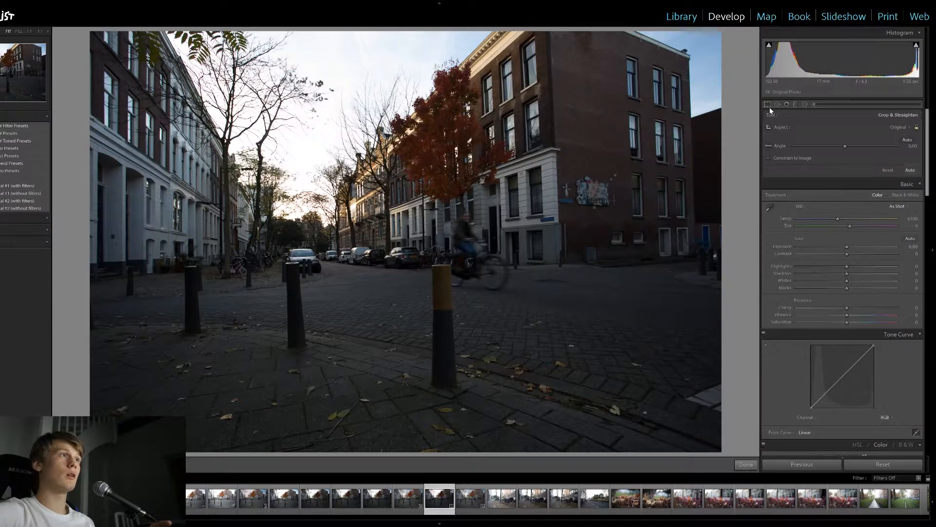
pyautogui.click(770, 104)
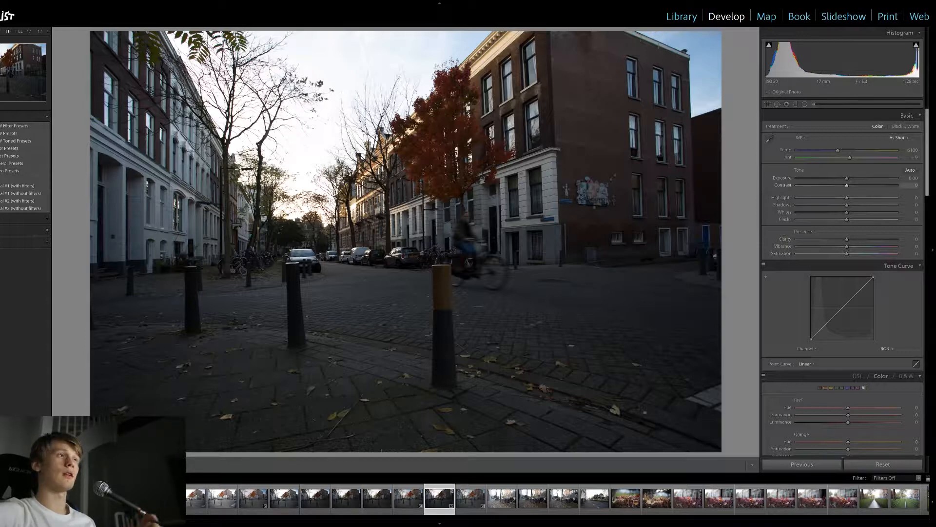
# Set the photo's contrast to -23, highlights to -54 and shadows to +82
pyautogui.moveTo(847, 186); pyautogui.dragTo(835, 186)
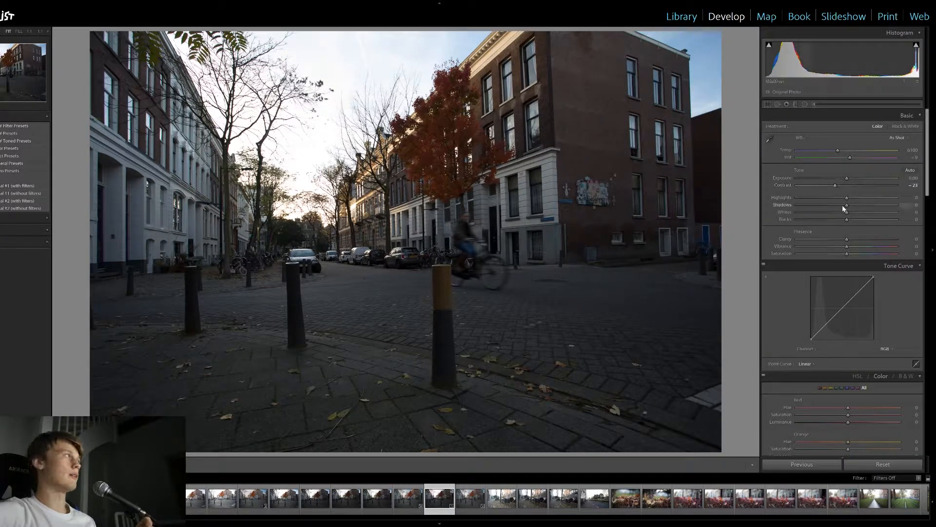
pyautogui.moveTo(843, 200); pyautogui.dragTo(887, 206)
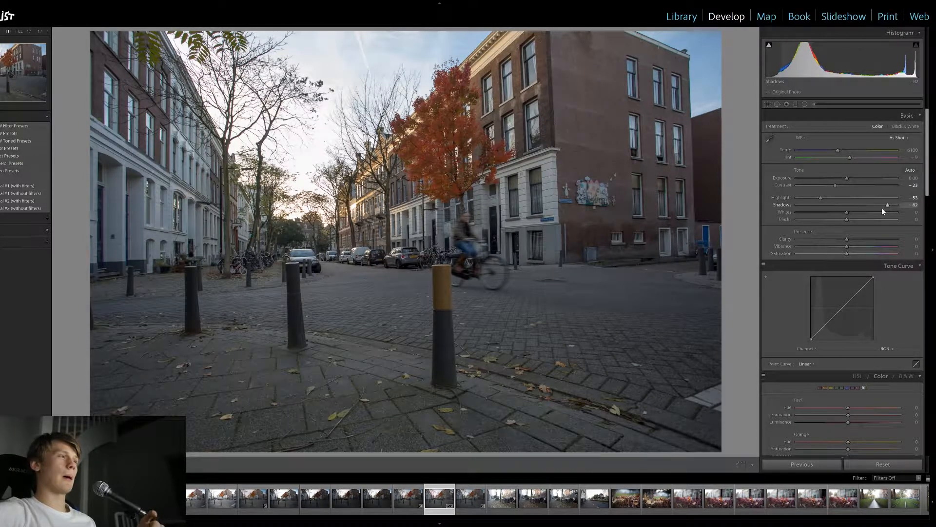
pyautogui.moveTo(819, 197)
pyautogui.mouseDown()
pyautogui.moveTo(827, 197)
pyautogui.moveTo(800, 196)
pyautogui.moveTo(883, 198)
pyautogui.moveTo(819, 198)
pyautogui.mouseUp()
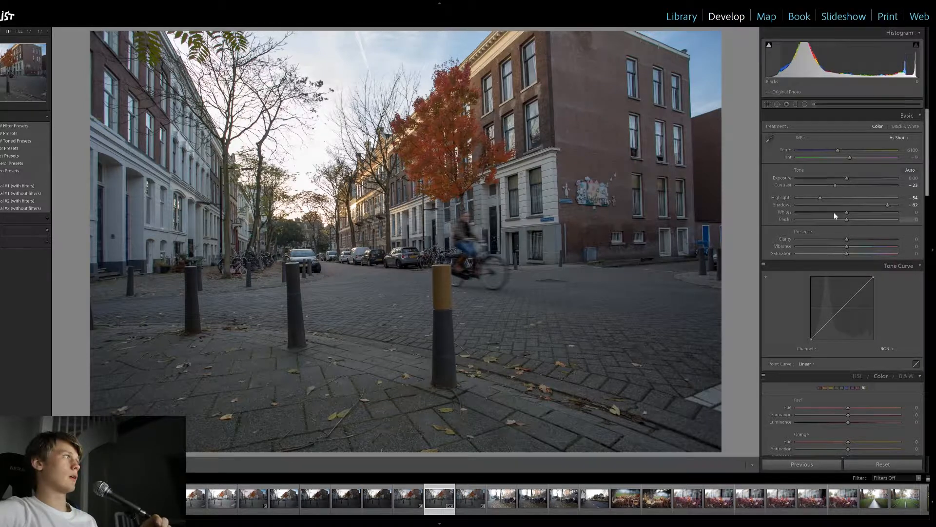
# Set the photo's blacks to -25, clarity to +33 and vibrance to +73
pyautogui.moveTo(847, 220); pyautogui.dragTo(864, 240)
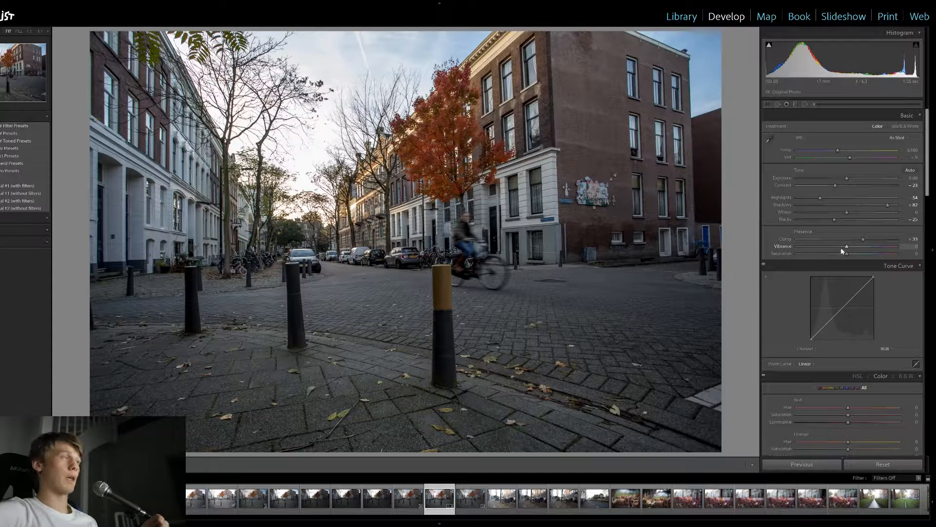
pyautogui.moveTo(841, 248); pyautogui.dragTo(873, 247)
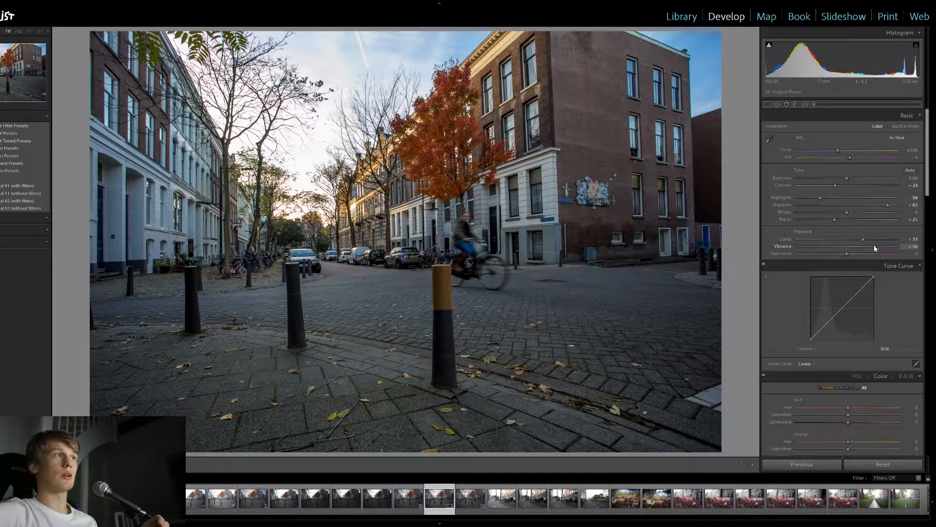
pyautogui.moveTo(876, 244); pyautogui.dragTo(882, 246)
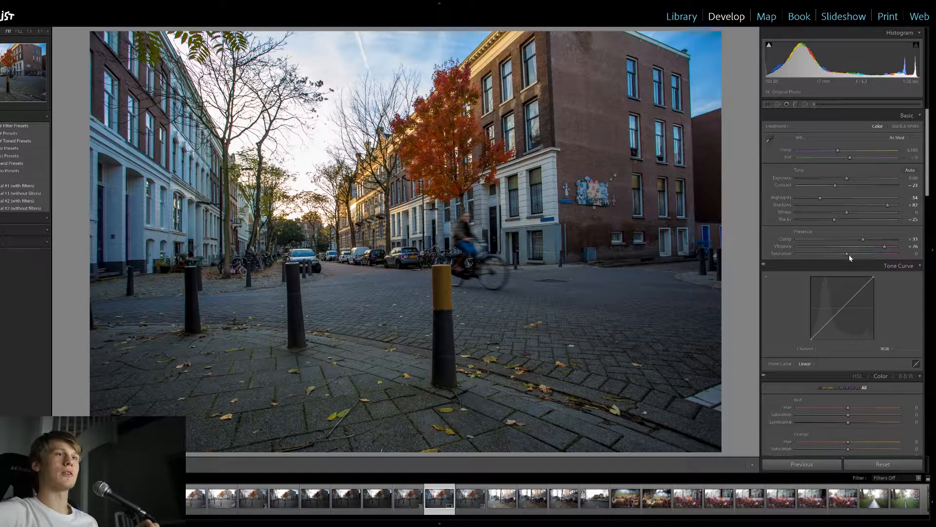
pyautogui.moveTo(885, 247); pyautogui.dragTo(883, 249)
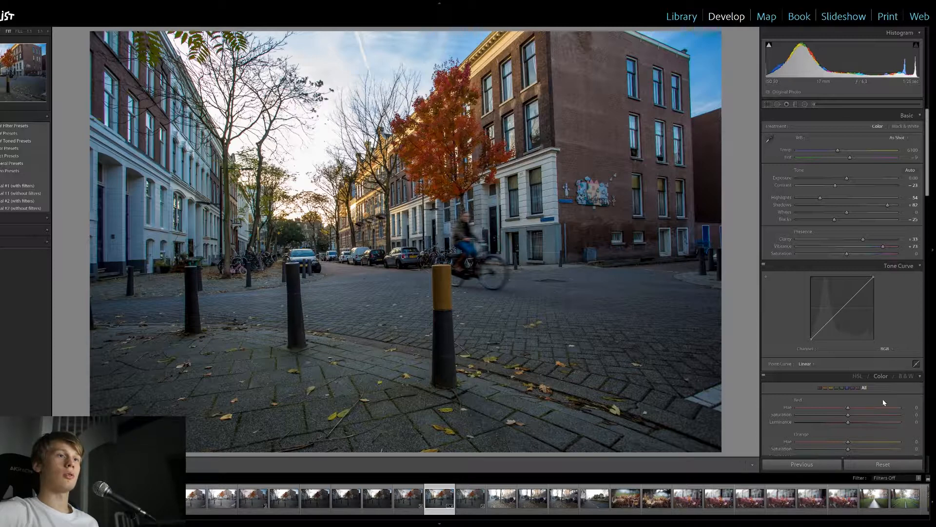
# Add three evenly spaced points to the RGB tone curve, in the shadows, midtones and highlights
pyautogui.click(826, 324)
pyautogui.click(842, 307)
pyautogui.click(859, 291)
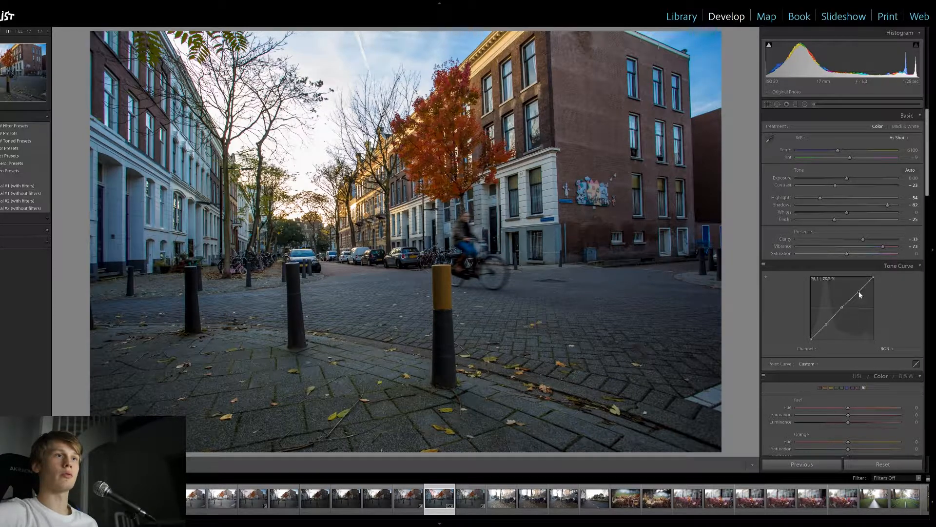
pyautogui.click(864, 396)
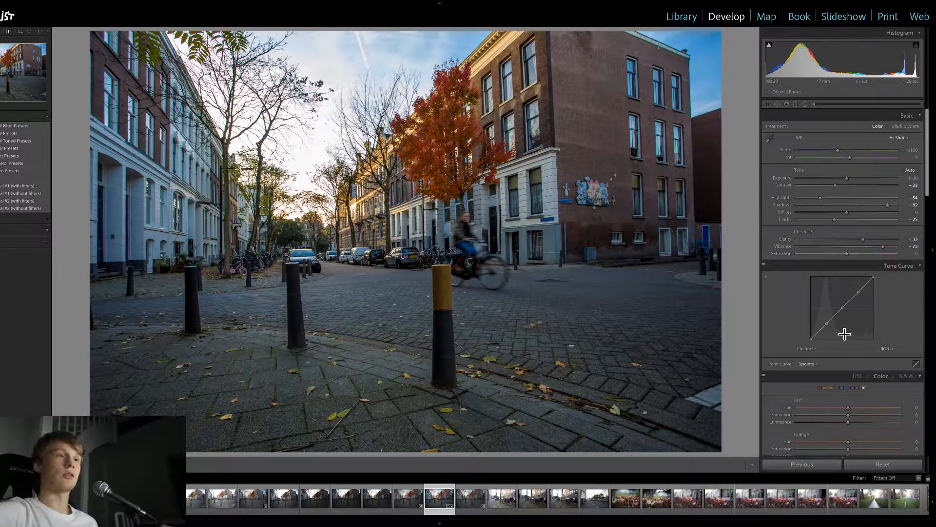
# Shape the tone curve into a gentle S by lifting the black endpoint, lowering the shadow point and raising the highlight point slightly
pyautogui.moveTo(811, 338)
pyautogui.mouseDown()
pyautogui.moveTo(821, 339)
pyautogui.moveTo(809, 335)
pyautogui.mouseUp()
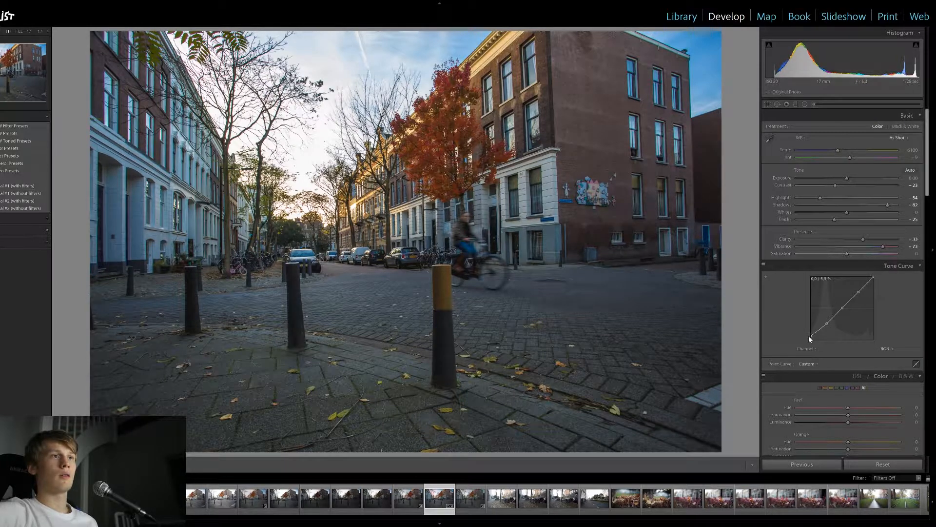
pyautogui.moveTo(827, 323); pyautogui.dragTo(827, 326)
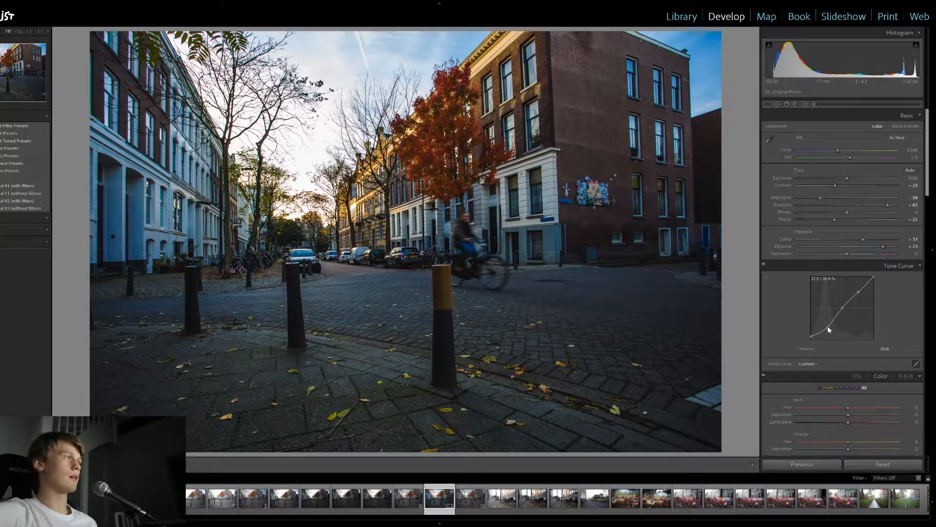
pyautogui.moveTo(827, 325); pyautogui.dragTo(828, 325)
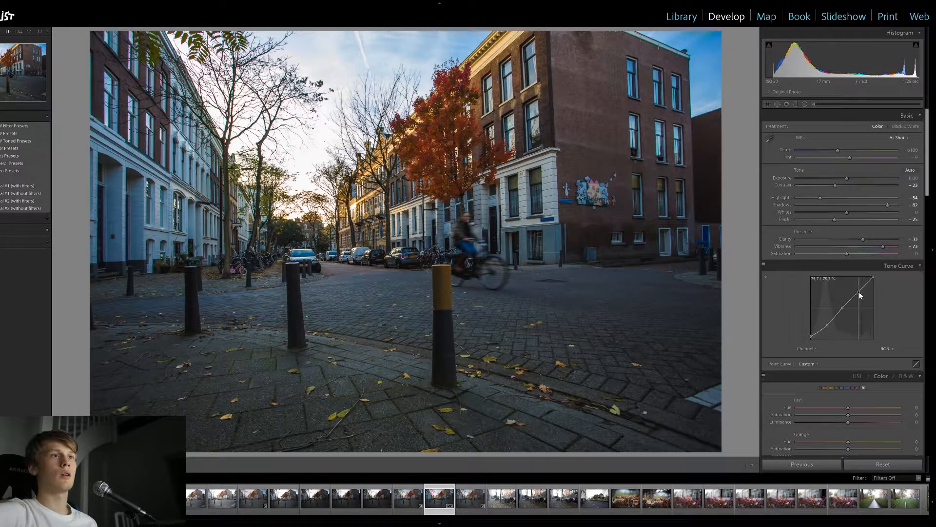
pyautogui.moveTo(859, 292); pyautogui.dragTo(859, 290)
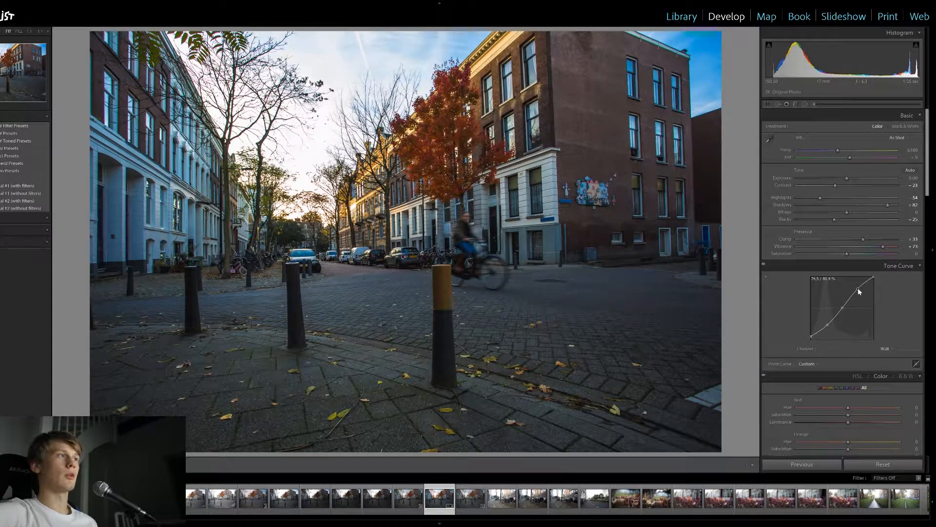
pyautogui.moveTo(859, 292); pyautogui.dragTo(860, 293)
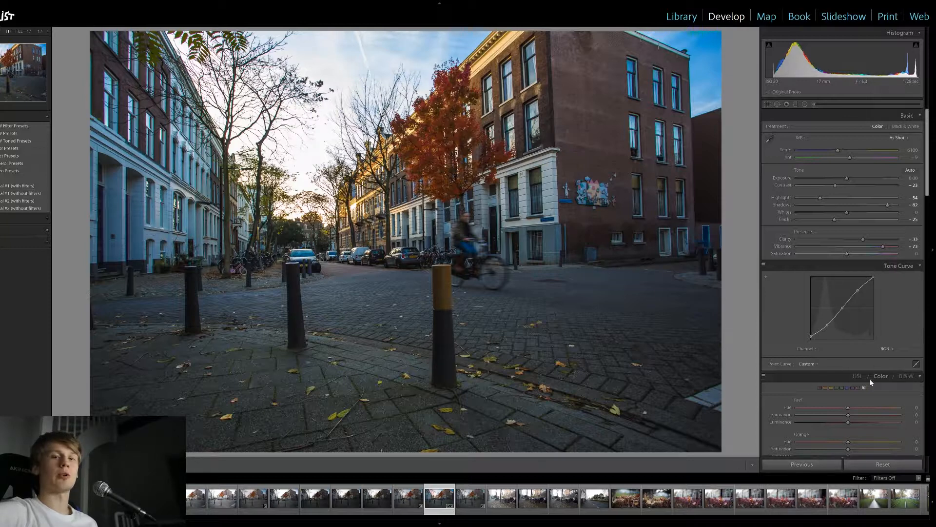
# Adjust the red color range to saturation -57 and luminance +68
pyautogui.scroll(-3, 916, 349)
pyautogui.scroll(-6, 916, 349)
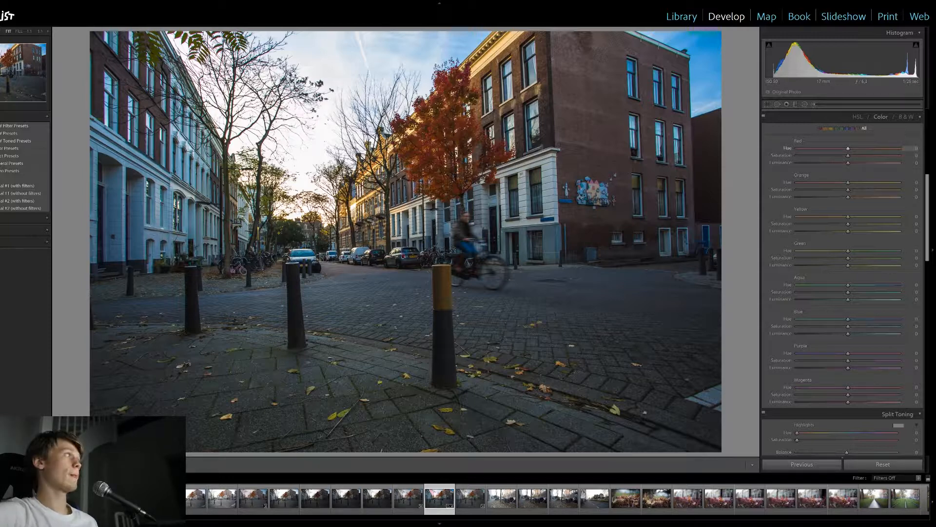
pyautogui.moveTo(848, 156); pyautogui.dragTo(899, 156)
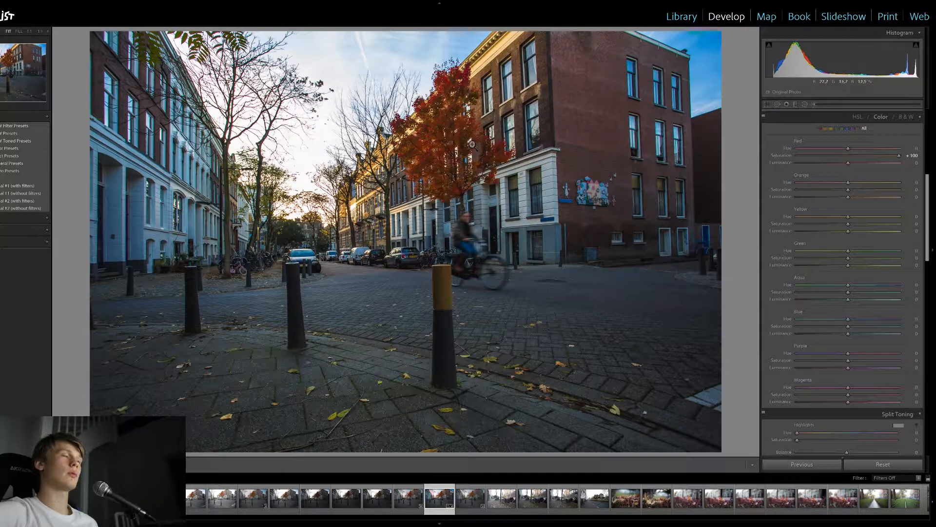
pyautogui.moveTo(848, 156); pyautogui.dragTo(828, 156)
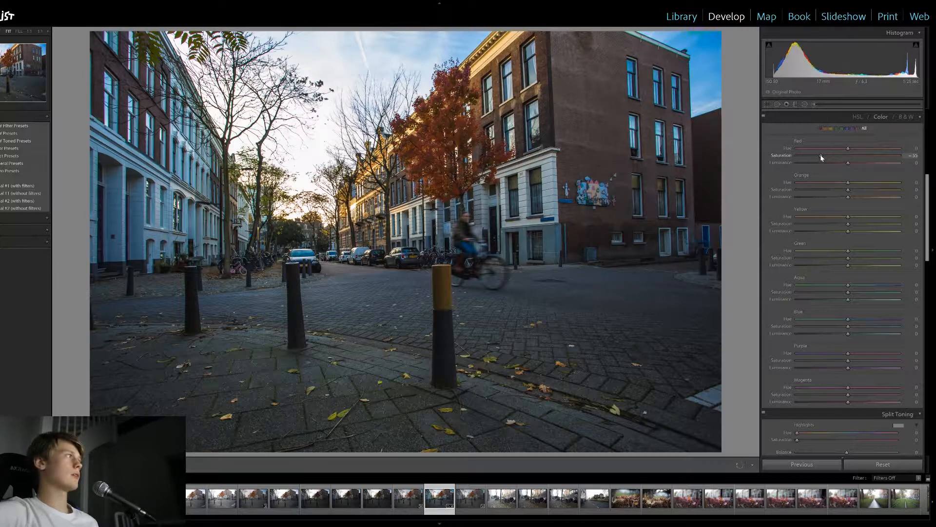
pyautogui.moveTo(848, 163); pyautogui.dragTo(885, 166)
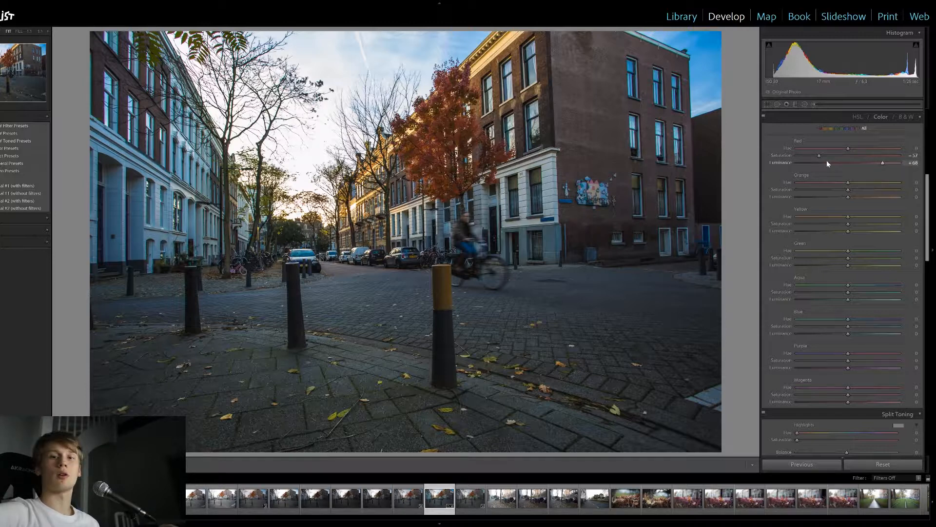
# Adjust the orange color range to hue -59, saturation +13 and luminance +34
pyautogui.moveTo(848, 184); pyautogui.dragTo(786, 184)
pyautogui.moveTo(840, 183); pyautogui.dragTo(819, 192)
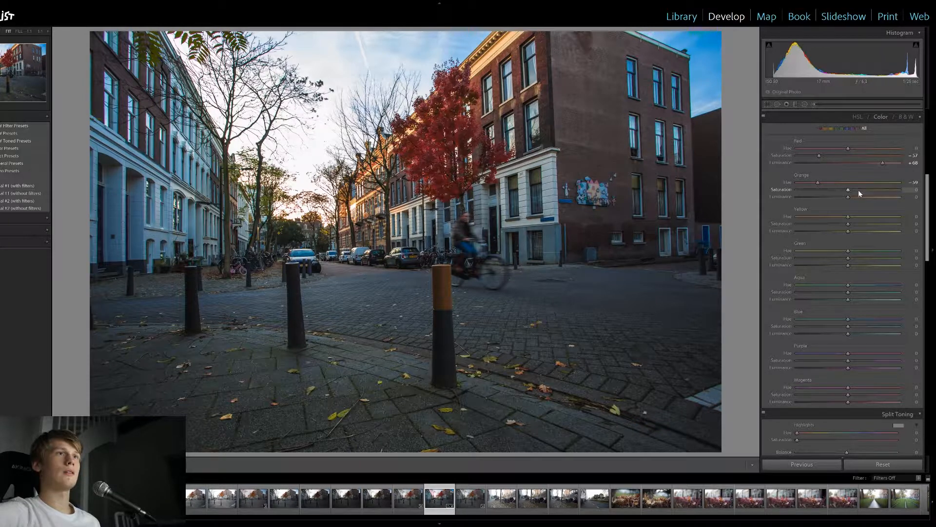
pyautogui.moveTo(850, 189); pyautogui.dragTo(856, 197)
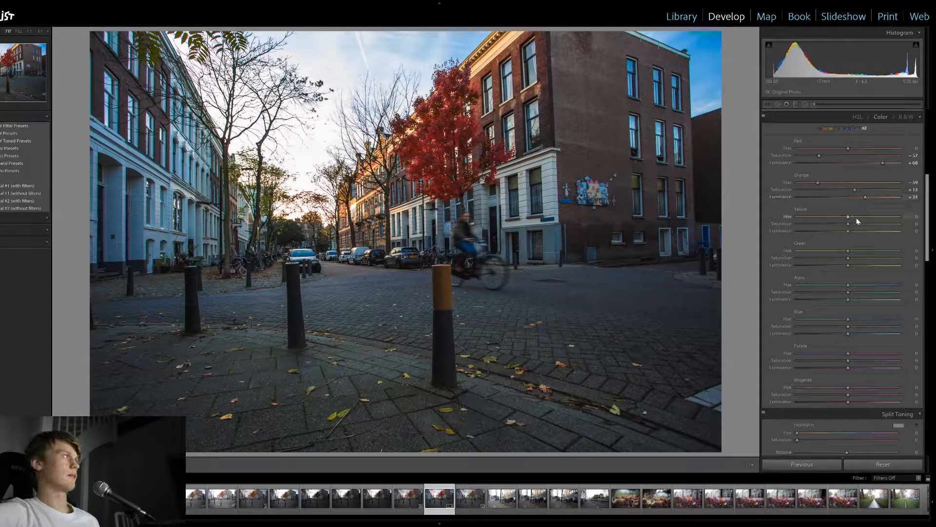
# Try a yellow hue of -100, and undo that change
pyautogui.moveTo(850, 217); pyautogui.dragTo(730, 201)
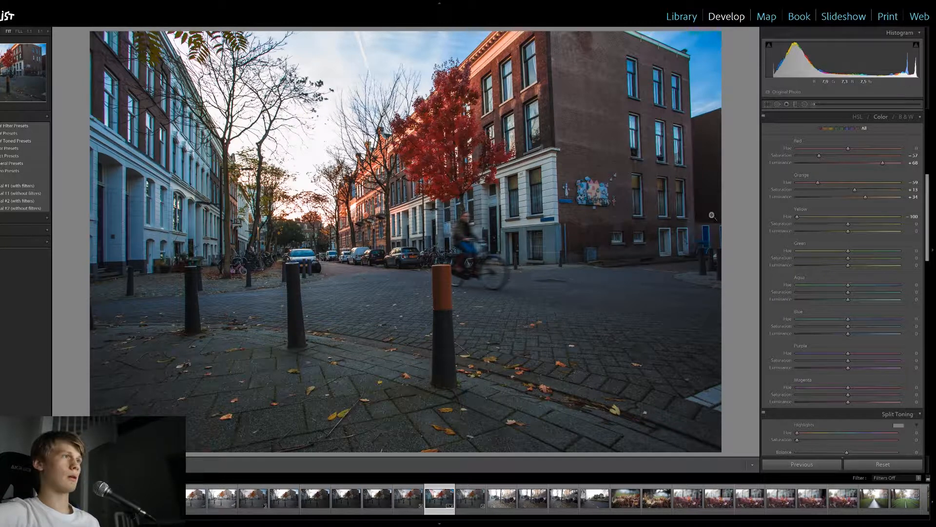
pyautogui.hotkey('ctrl', 'z')
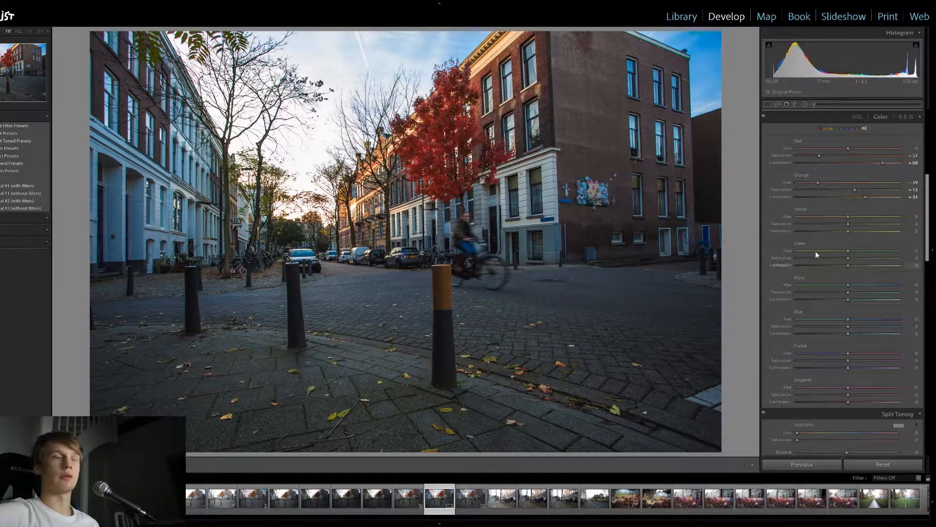
# Adjust the green color range to hue -55, saturation -51 and luminance +39
pyautogui.scroll(-3, 899, 243)
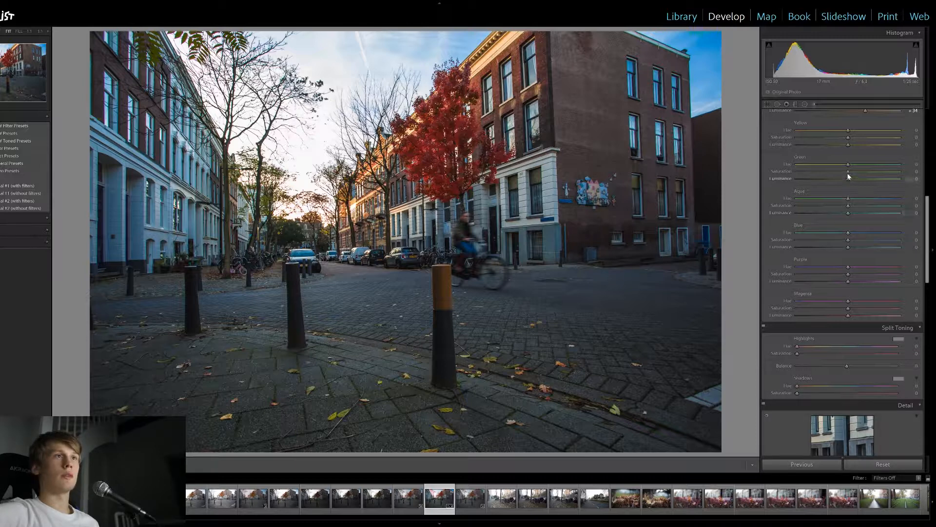
pyautogui.moveTo(848, 166); pyautogui.dragTo(905, 171)
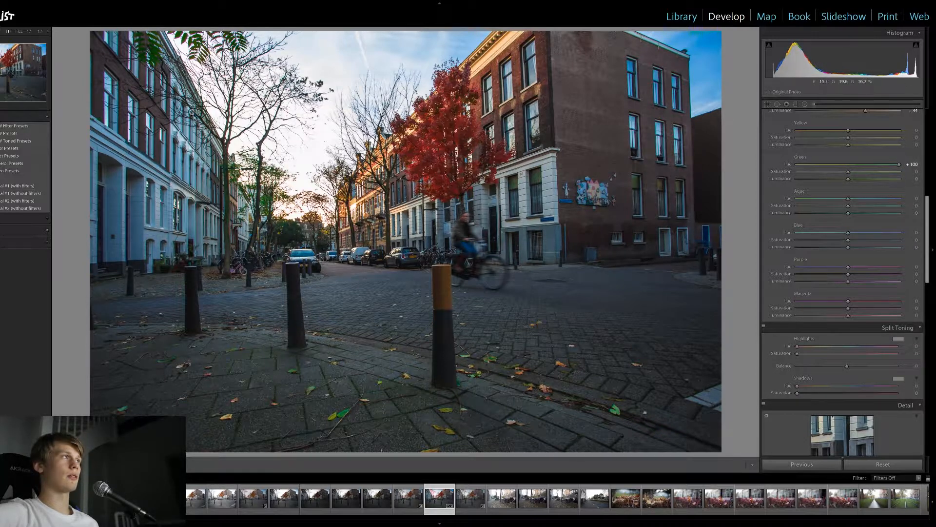
pyautogui.moveTo(900, 165); pyautogui.dragTo(834, 169)
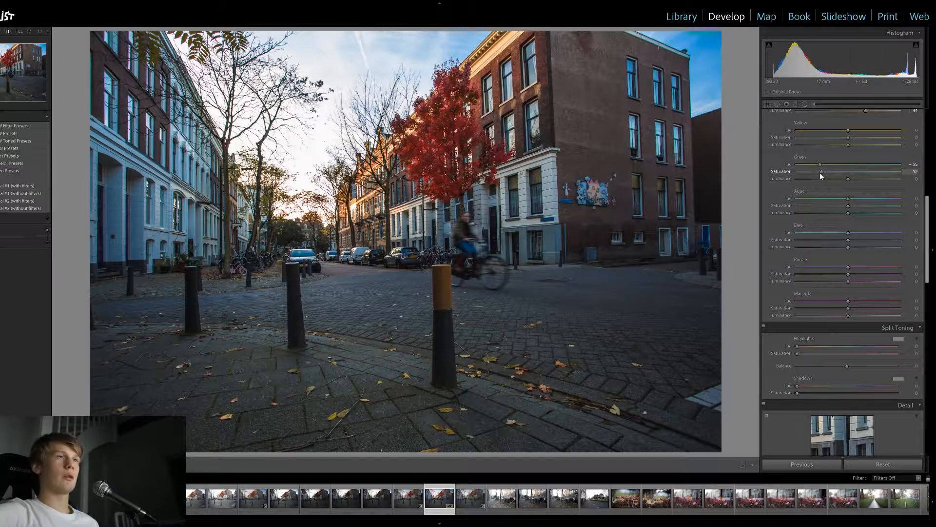
pyautogui.moveTo(821, 173); pyautogui.dragTo(822, 173)
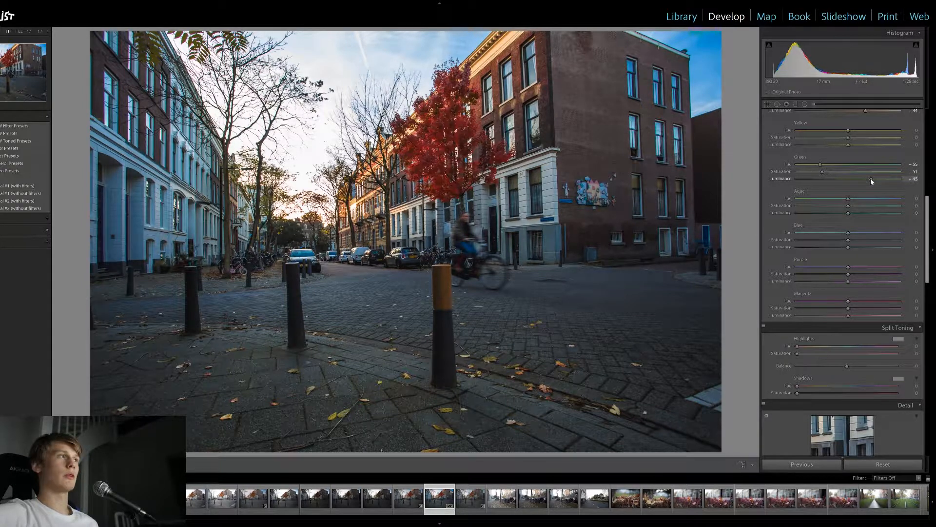
pyautogui.moveTo(868, 181); pyautogui.dragTo(868, 180)
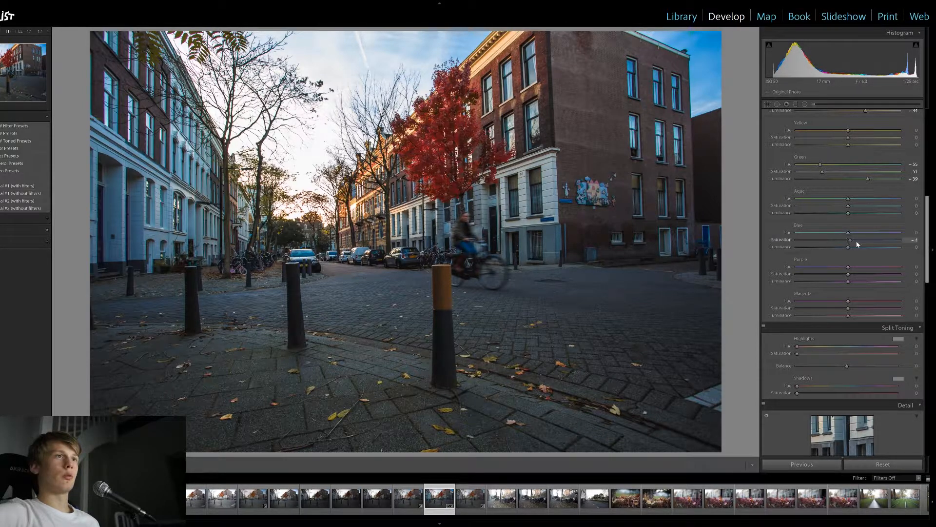
# Desaturate the blue color range to -100 and set its luminance to -64
pyautogui.moveTo(848, 240); pyautogui.dragTo(900, 240)
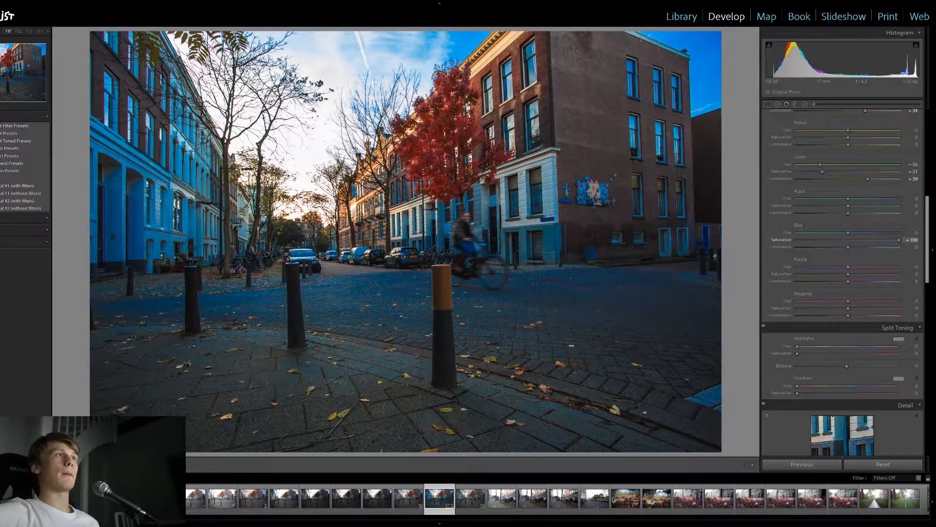
pyautogui.moveTo(900, 240); pyautogui.dragTo(723, 235)
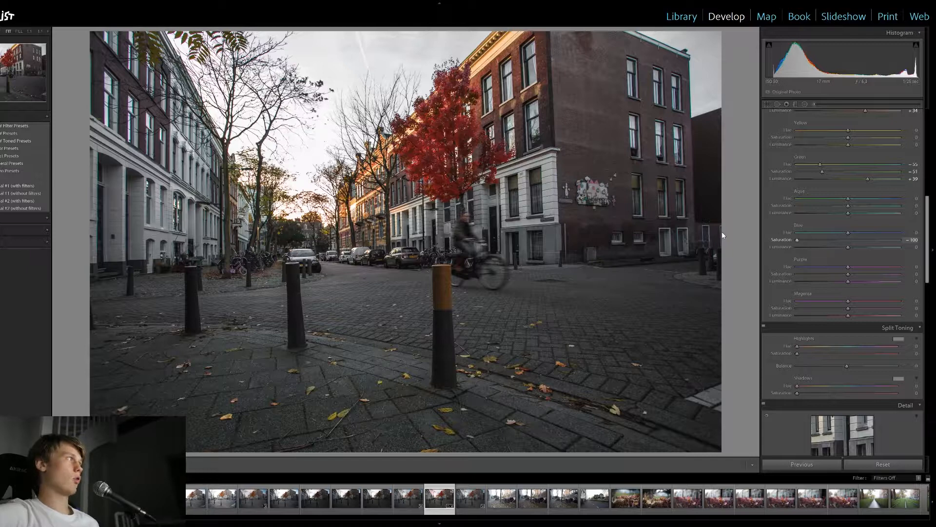
pyautogui.moveTo(848, 246); pyautogui.dragTo(815, 251)
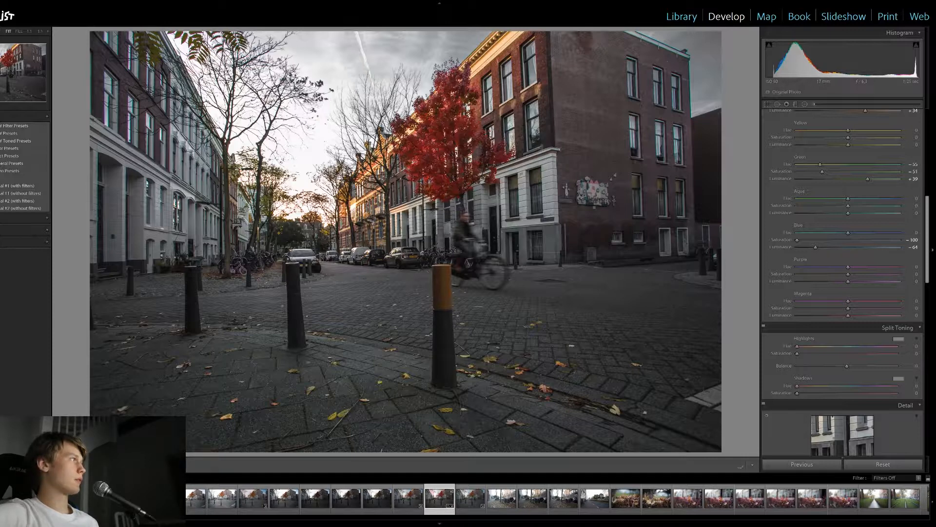
# Set the blue color range's saturation to -65 and reduce aqua, purple and magenta saturation to -100
pyautogui.moveTo(797, 240); pyautogui.dragTo(815, 240)
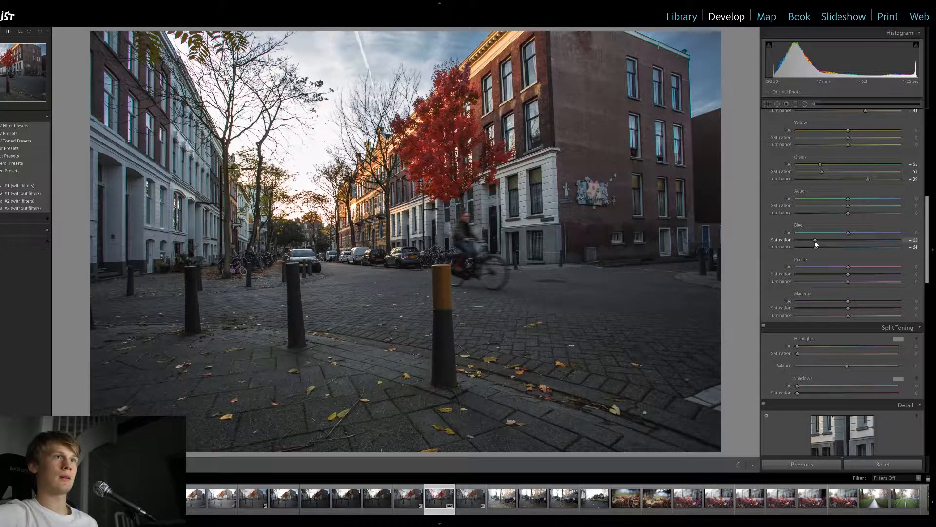
pyautogui.moveTo(848, 206); pyautogui.dragTo(797, 207)
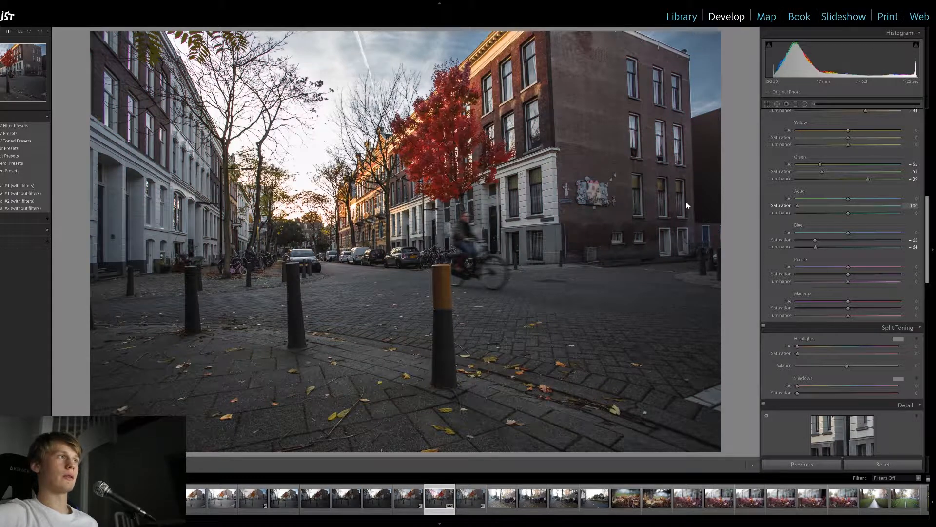
pyautogui.scroll(-3, 910, 268)
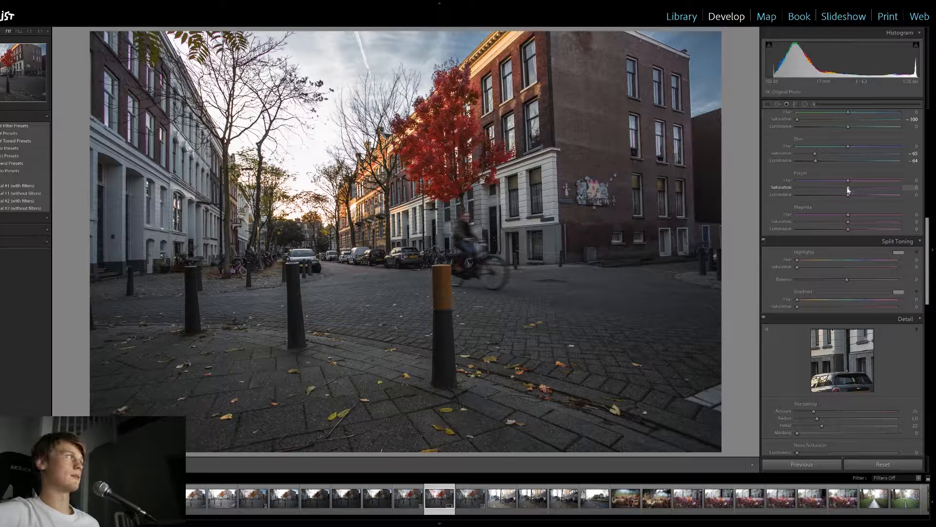
pyautogui.moveTo(848, 190); pyautogui.dragTo(797, 188)
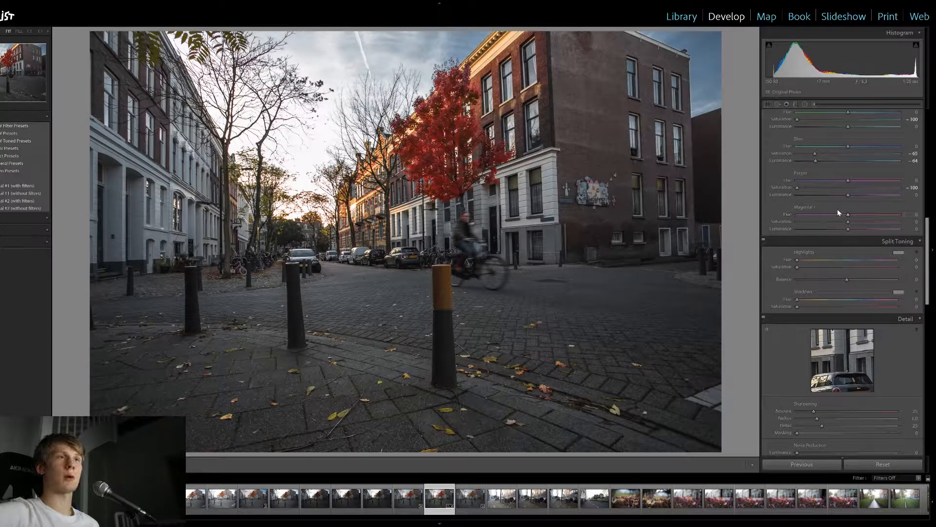
pyautogui.moveTo(849, 223); pyautogui.dragTo(735, 210)
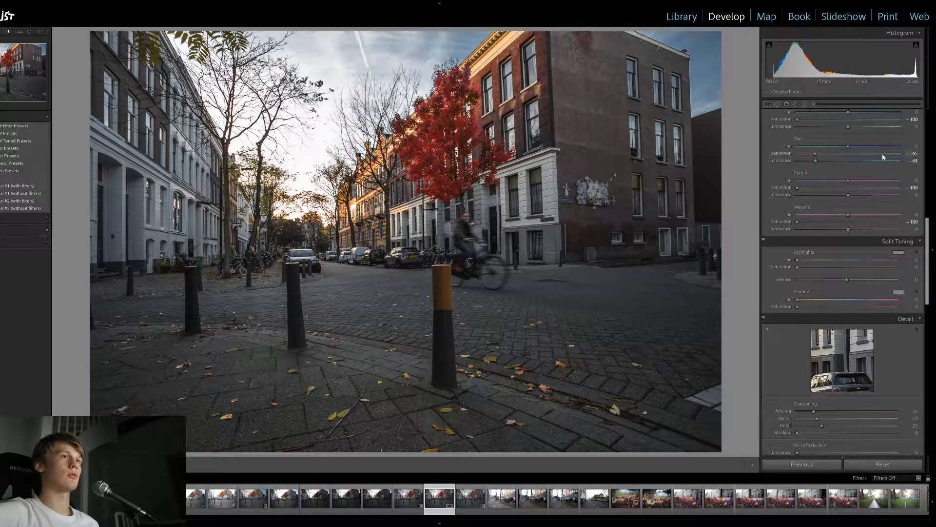
# Remove chromatic aberration and enable the lens profile corrections for the photo
pyautogui.scroll(-5, 917, 324)
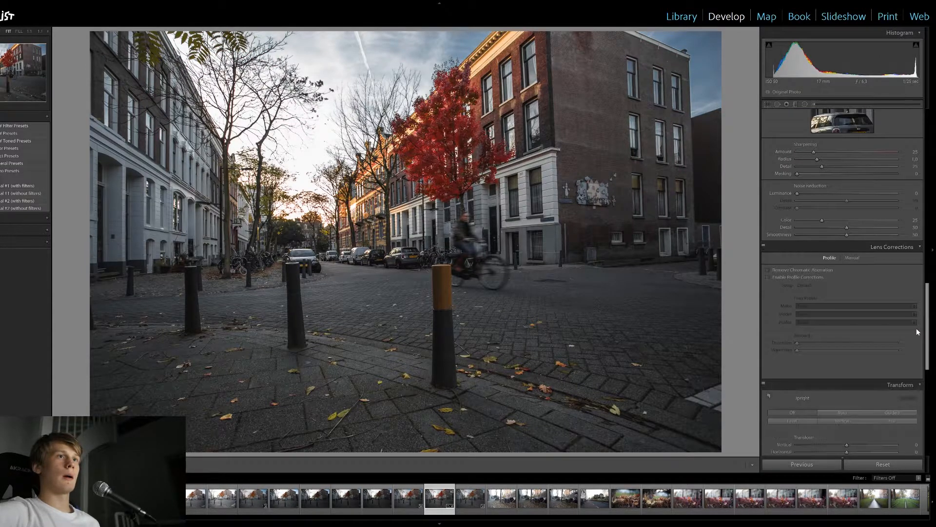
pyautogui.click(818, 271)
pyautogui.click(809, 278)
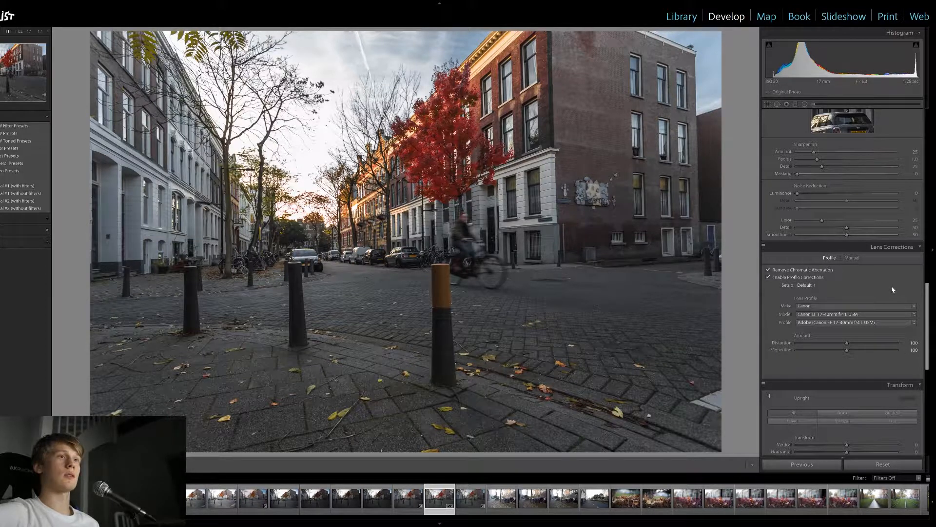
# Set the camera calibration's blue primary to hue -37 and saturation +31
pyautogui.scroll(-3, 902, 331)
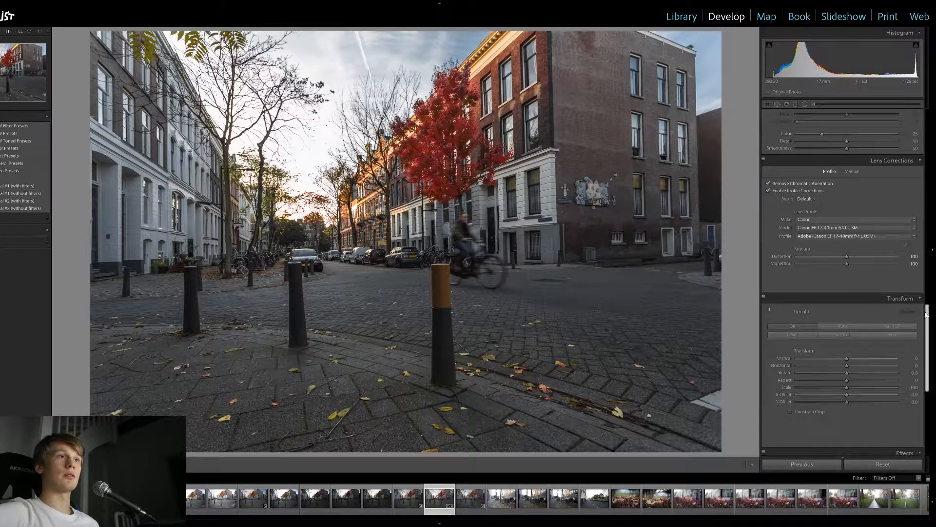
pyautogui.scroll(-3, 892, 281)
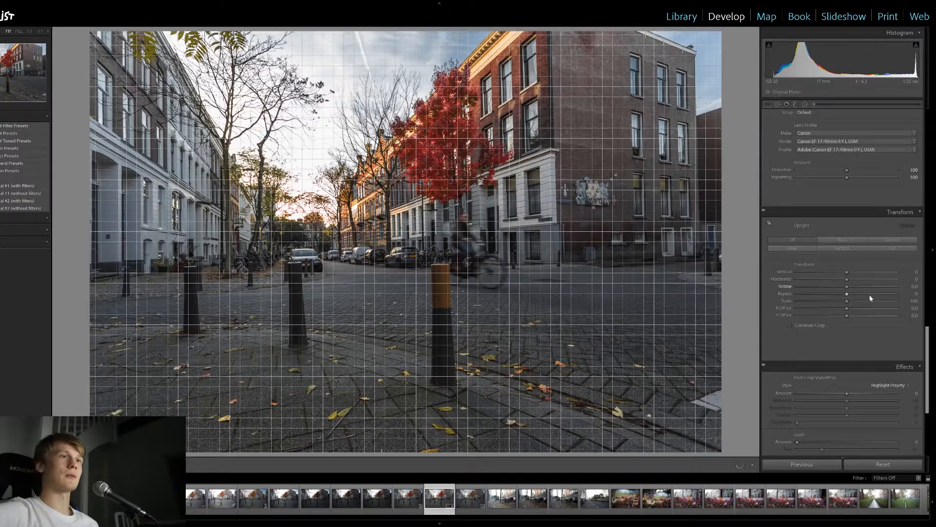
pyautogui.moveTo(927, 334); pyautogui.dragTo(927, 337)
pyautogui.scroll(-2, 927, 337)
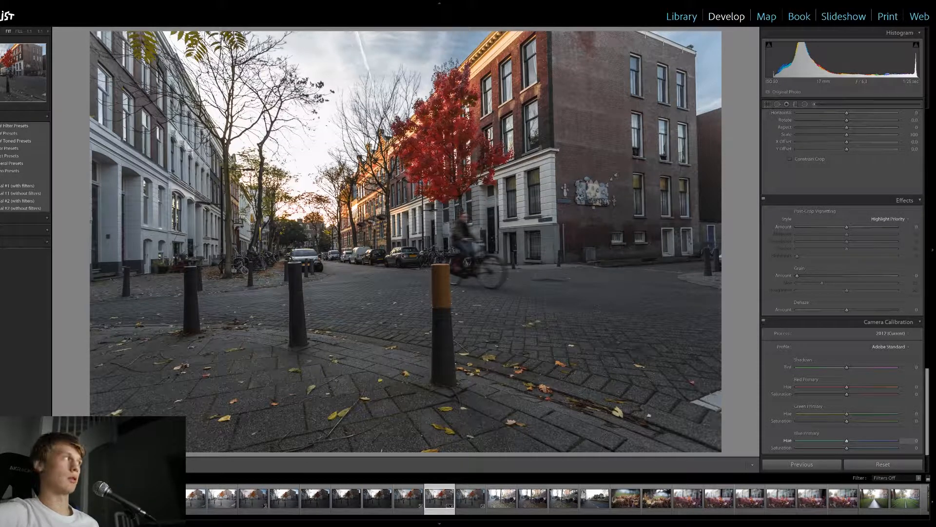
pyautogui.moveTo(847, 441); pyautogui.dragTo(815, 441)
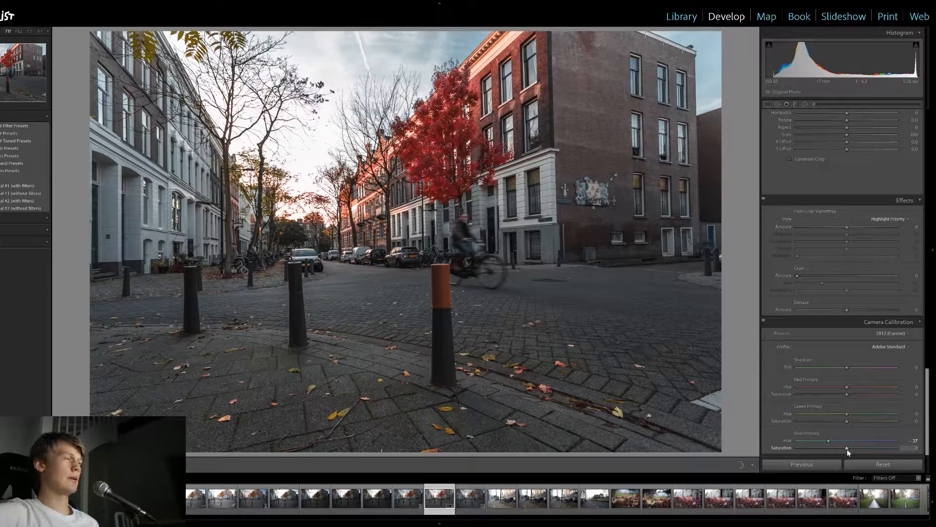
pyautogui.moveTo(853, 448); pyautogui.dragTo(864, 449)
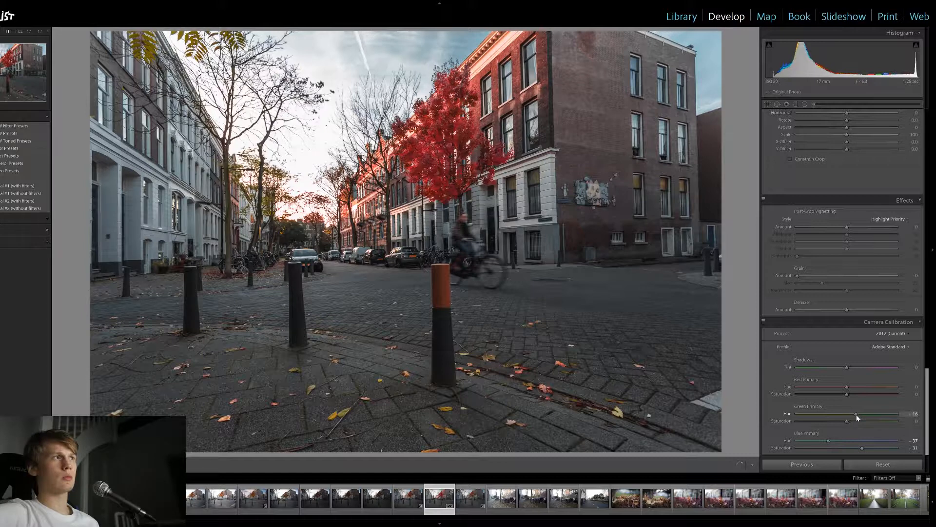
# Calibrate the green primary to hue +17 and saturation +7, and the red primary to hue -5 and saturation -5
pyautogui.moveTo(845, 415)
pyautogui.mouseDown()
pyautogui.moveTo(856, 415)
pyautogui.moveTo(845, 416)
pyautogui.mouseUp()
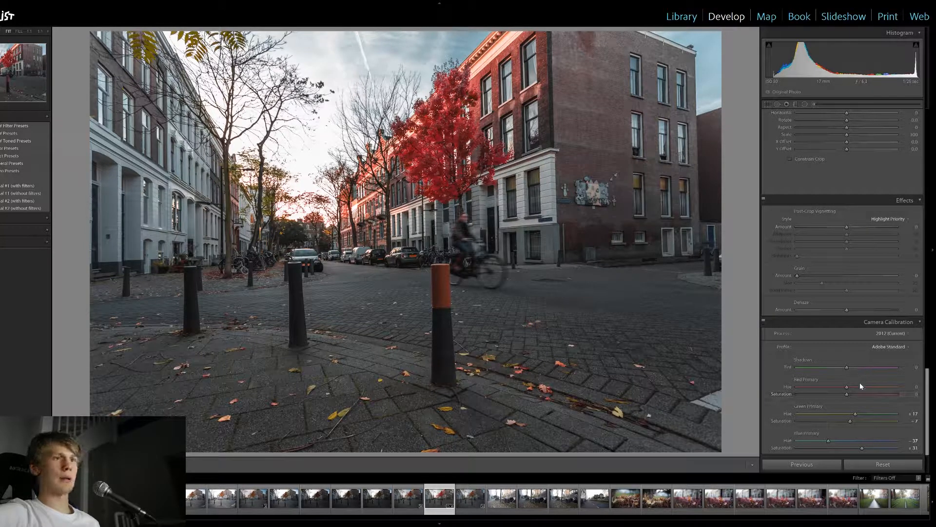
pyautogui.moveTo(847, 388)
pyautogui.mouseDown()
pyautogui.moveTo(868, 387)
pyautogui.moveTo(845, 394)
pyautogui.mouseUp()
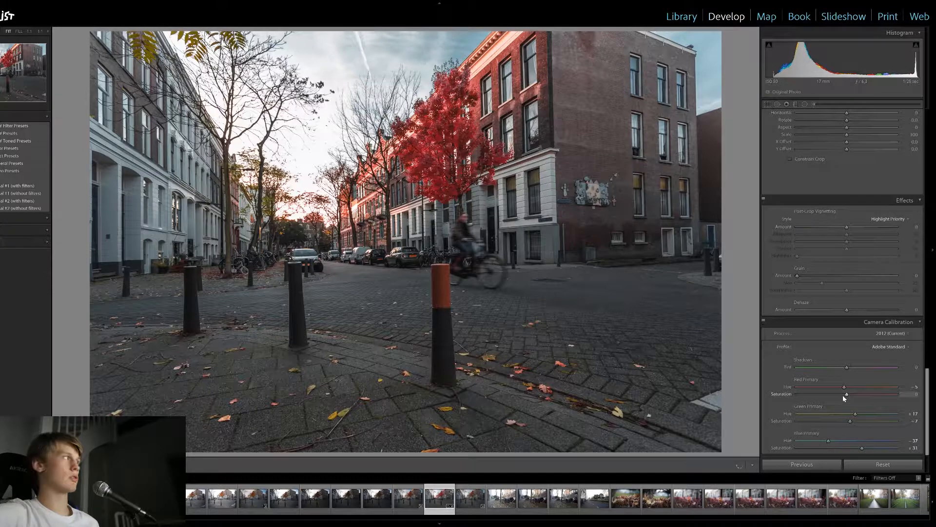
pyautogui.moveTo(846, 394); pyautogui.dragTo(846, 396)
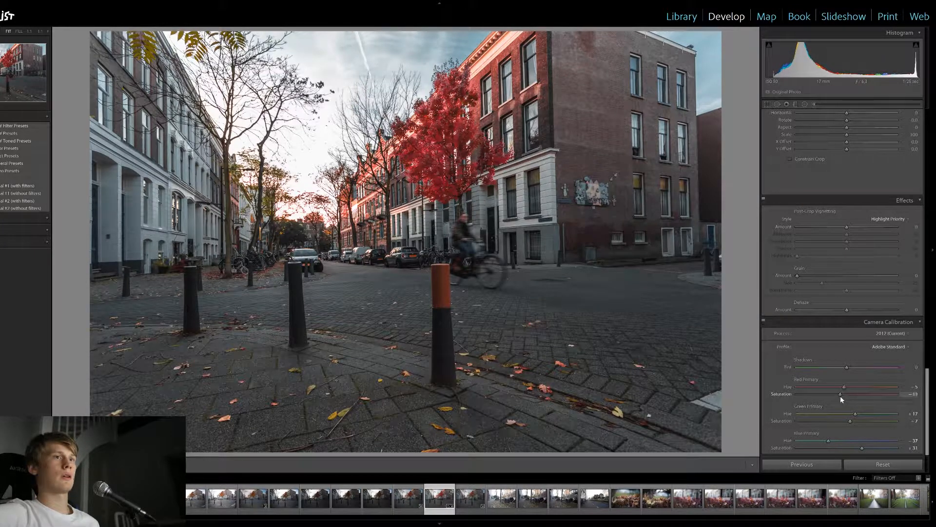
pyautogui.moveTo(841, 397); pyautogui.dragTo(845, 397)
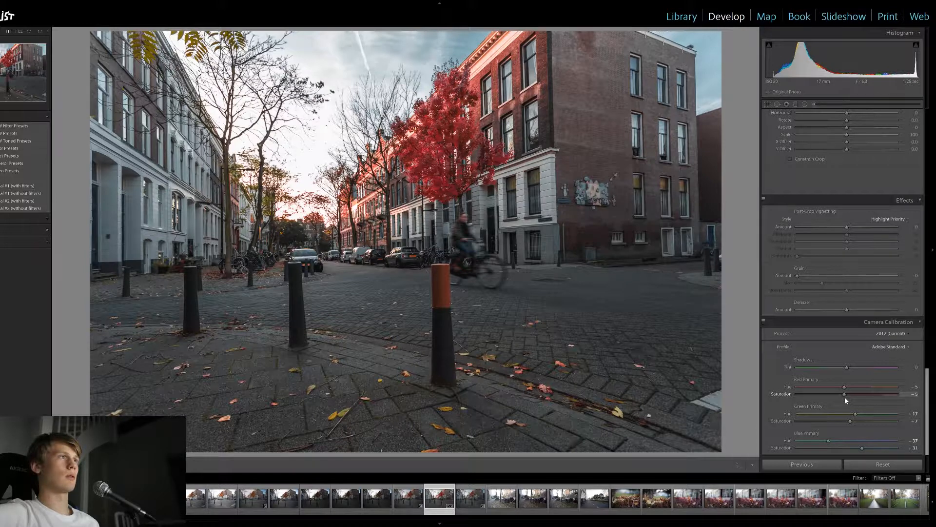
# Add a small radial filter over the sunset at the end of the street with an exposure of 1.15
pyautogui.moveTo(921, 390); pyautogui.dragTo(920, 369)
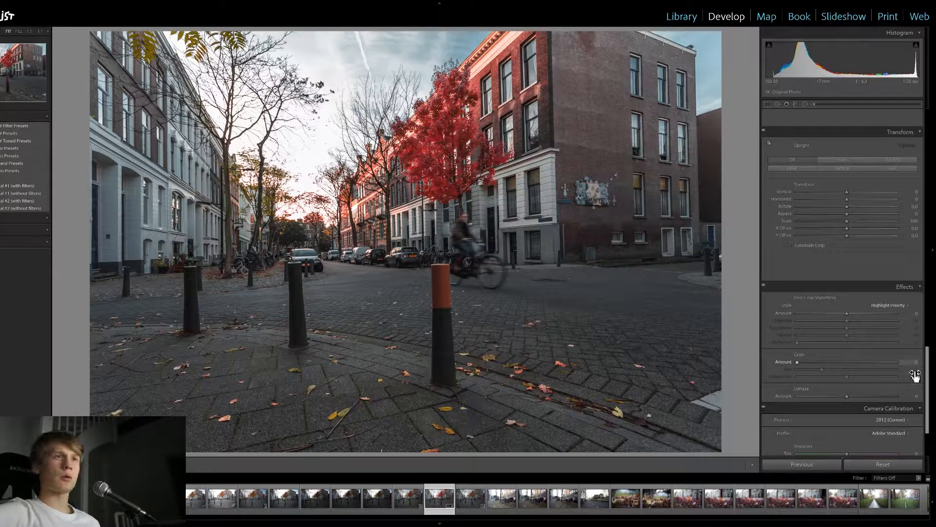
pyautogui.scroll(-3, 921, 411)
pyautogui.scroll(10, 921, 401)
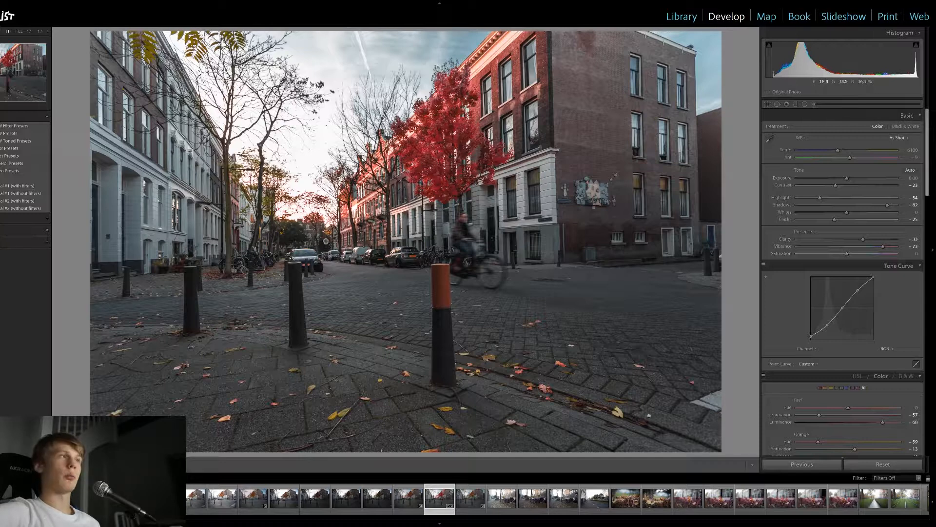
pyautogui.hotkey('shift', 'm')
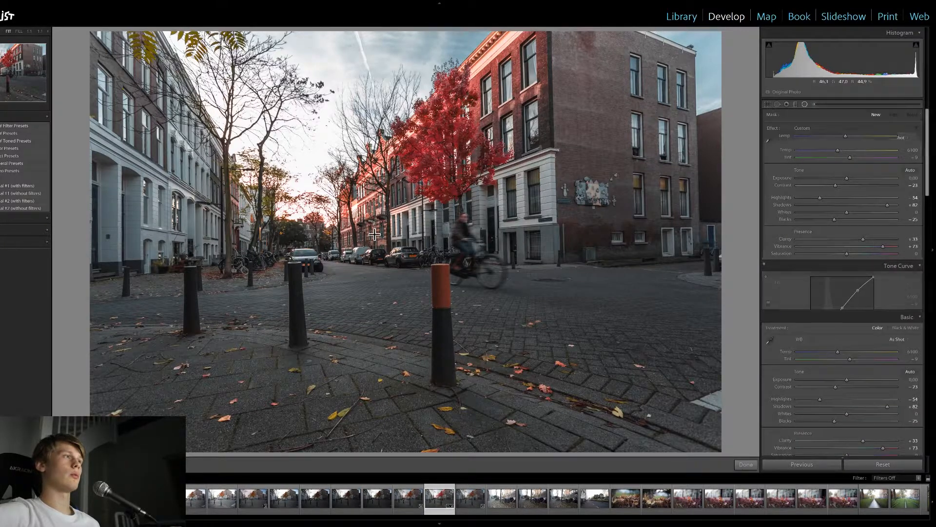
pyautogui.moveTo(313, 216); pyautogui.dragTo(370, 265)
pyautogui.moveTo(872, 156); pyautogui.dragTo(856, 156)
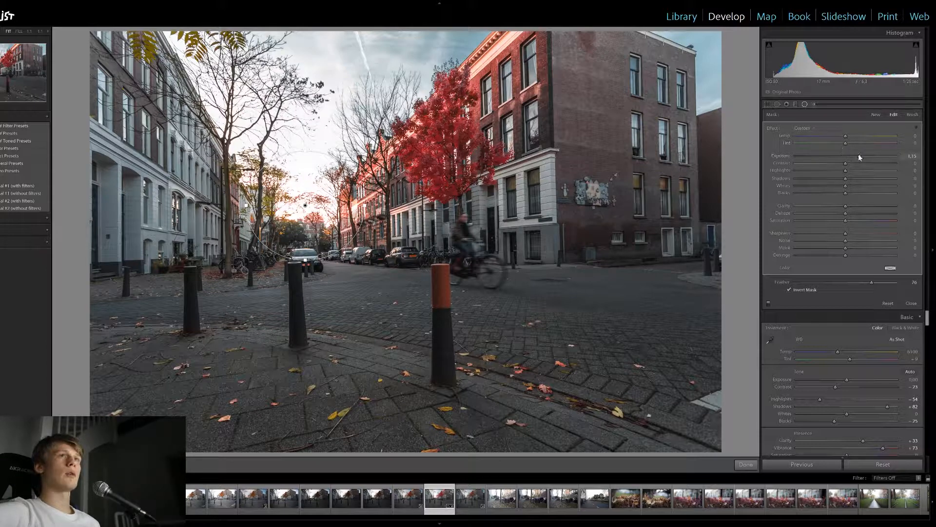
pyautogui.click(805, 104)
# Add a larger radial filter centered on the sunset, with exposure reset to 0, highlights 49 and shadows 4
pyautogui.click(805, 104)
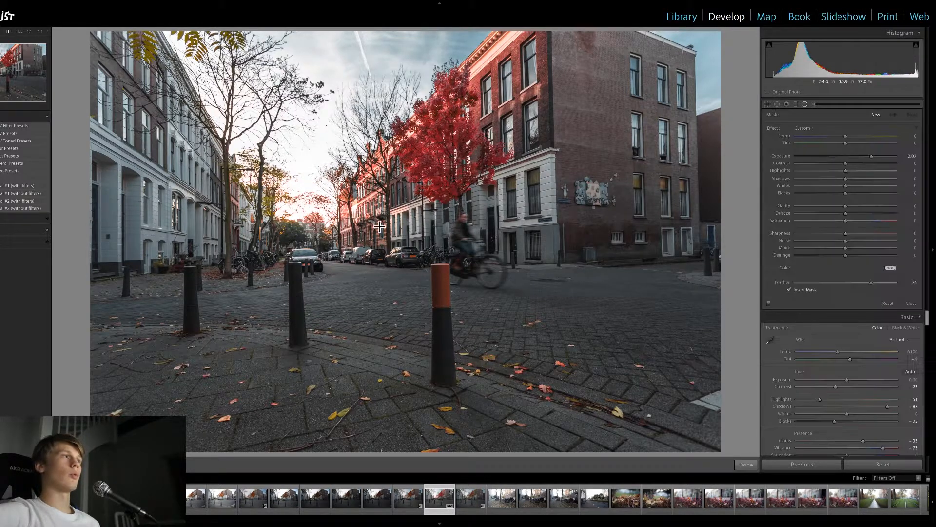
pyautogui.moveTo(306, 204); pyautogui.dragTo(496, 299)
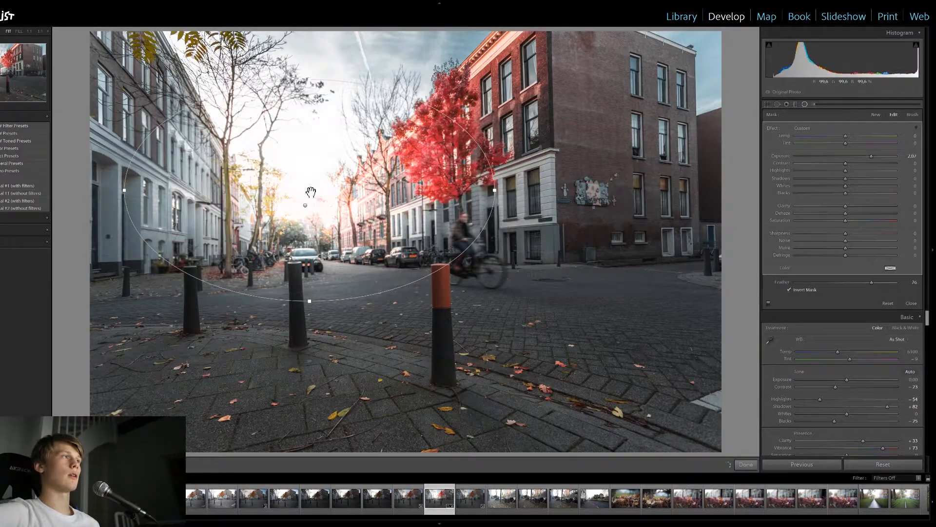
pyautogui.doubleClick(871, 156)
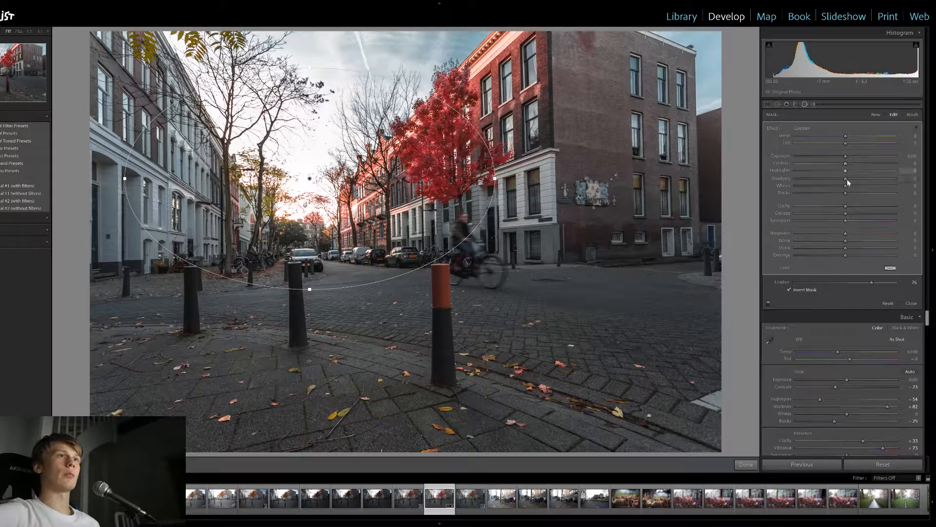
pyautogui.moveTo(846, 170); pyautogui.dragTo(872, 172)
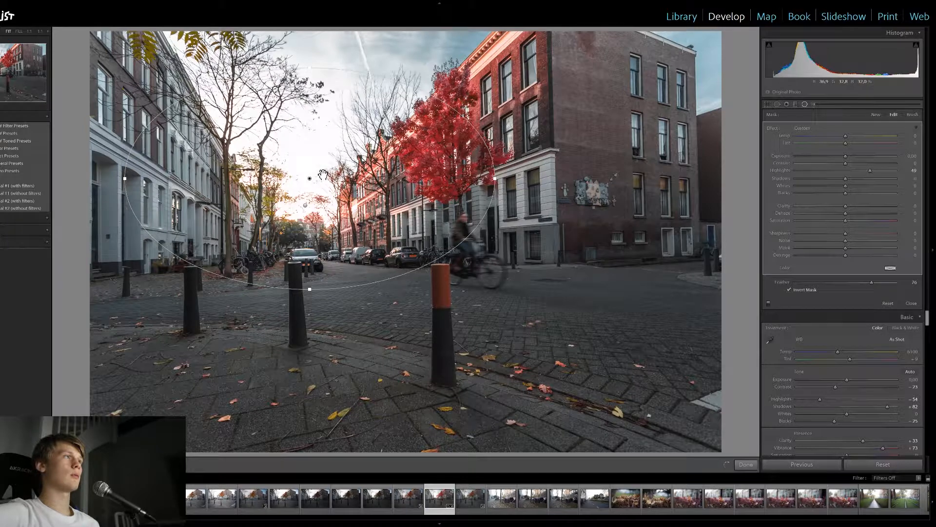
pyautogui.moveTo(313, 185); pyautogui.dragTo(318, 211)
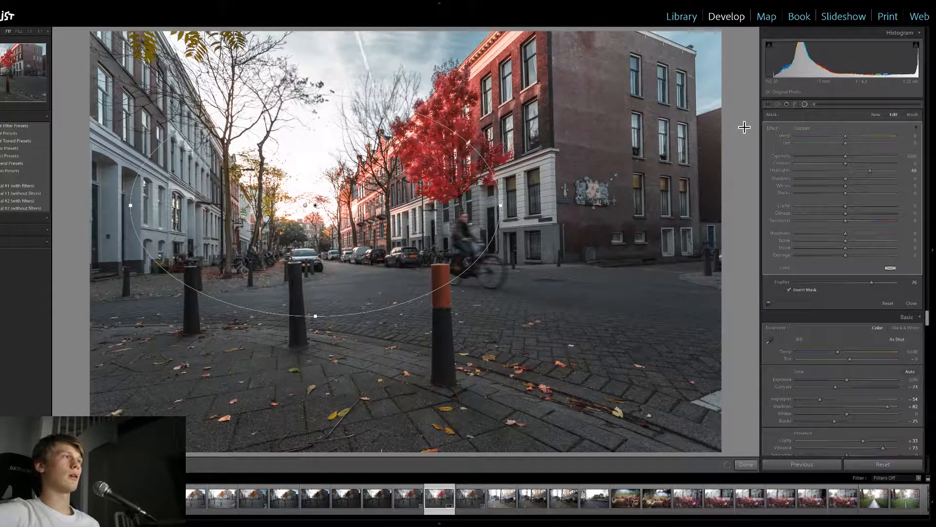
pyautogui.moveTo(846, 178)
pyautogui.mouseDown()
pyautogui.moveTo(867, 179)
pyautogui.moveTo(840, 181)
pyautogui.moveTo(848, 182)
pyautogui.mouseUp()
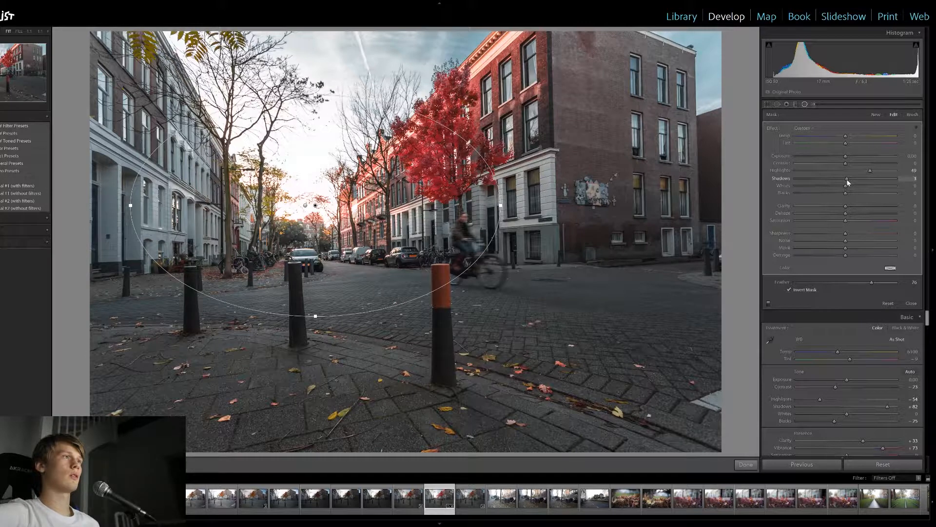
pyautogui.moveTo(847, 179); pyautogui.dragTo(848, 180)
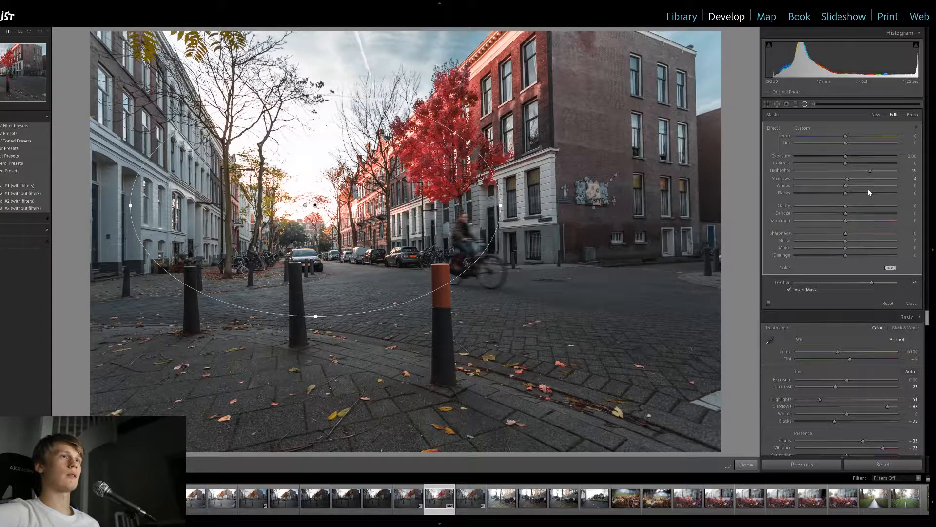
pyautogui.click(805, 105)
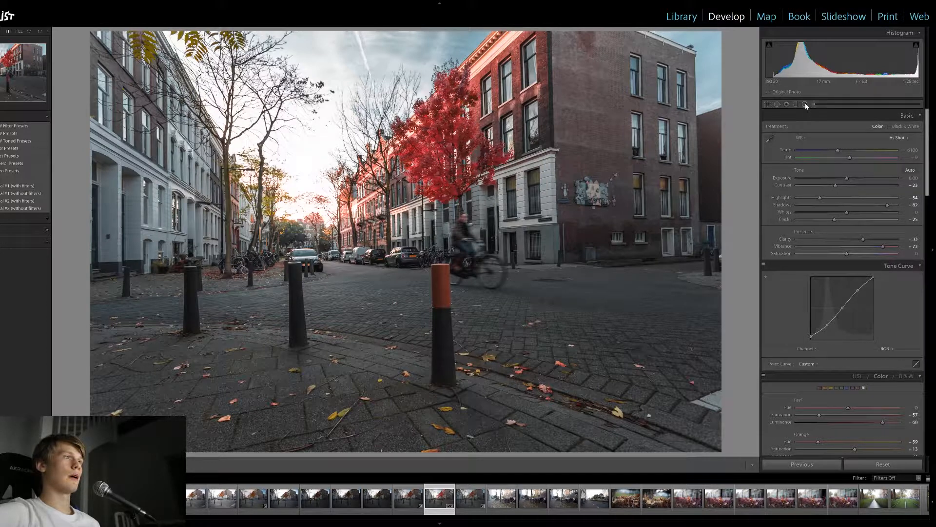
# Add a radial filter around the red tree with exposure 0.60 and saturation 6
pyautogui.click(806, 104)
pyautogui.moveTo(449, 171); pyautogui.dragTo(531, 332)
pyautogui.moveTo(871, 156); pyautogui.dragTo(850, 157)
pyautogui.moveTo(845, 221)
pyautogui.mouseDown()
pyautogui.moveTo(858, 221)
pyautogui.moveTo(850, 221)
pyautogui.mouseUp()
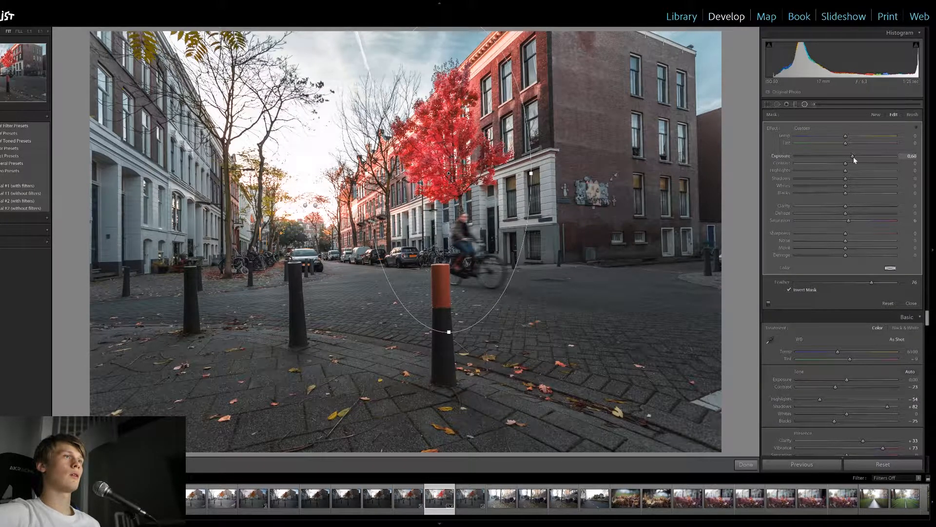
pyautogui.click(805, 105)
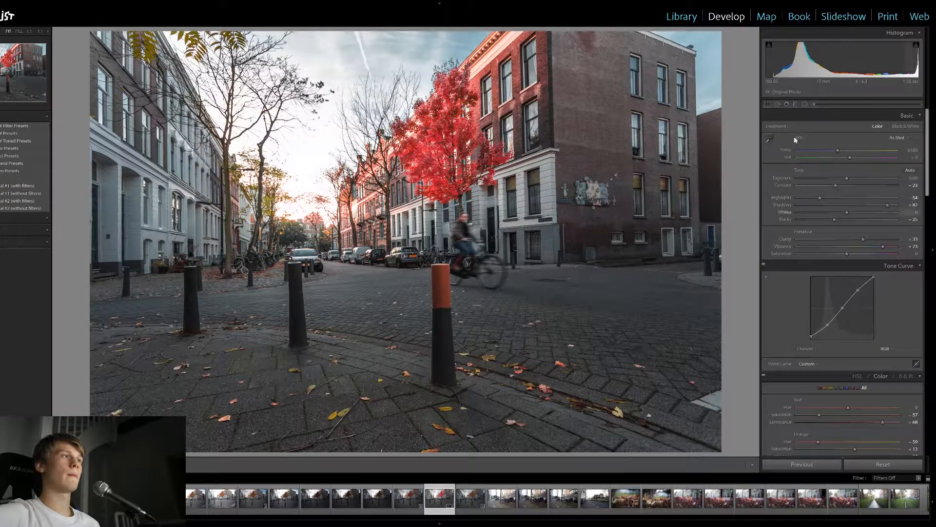
# Add a radial filter over the white buildings on the street's left side with exposure -0.60
pyautogui.click(805, 104)
pyautogui.moveTo(141, 184); pyautogui.dragTo(289, 338)
pyautogui.moveTo(871, 156); pyautogui.dragTo(839, 157)
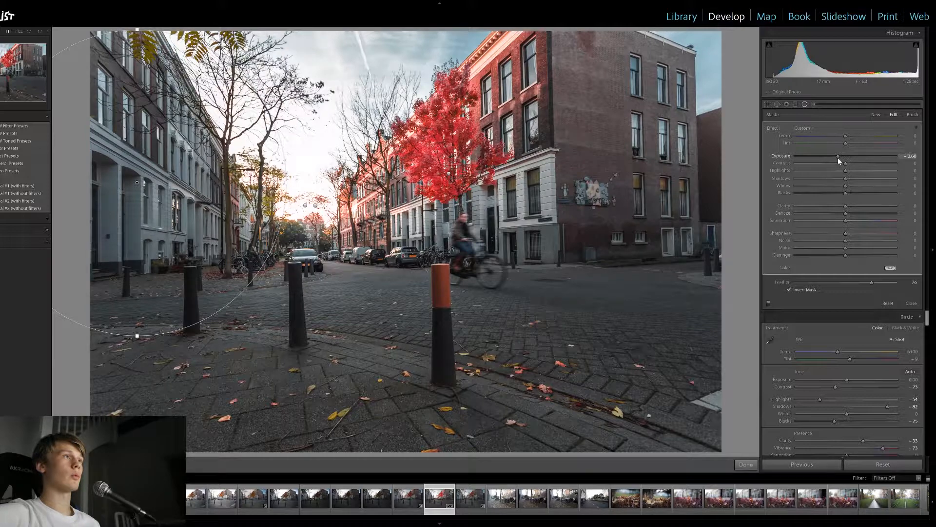
pyautogui.click(804, 104)
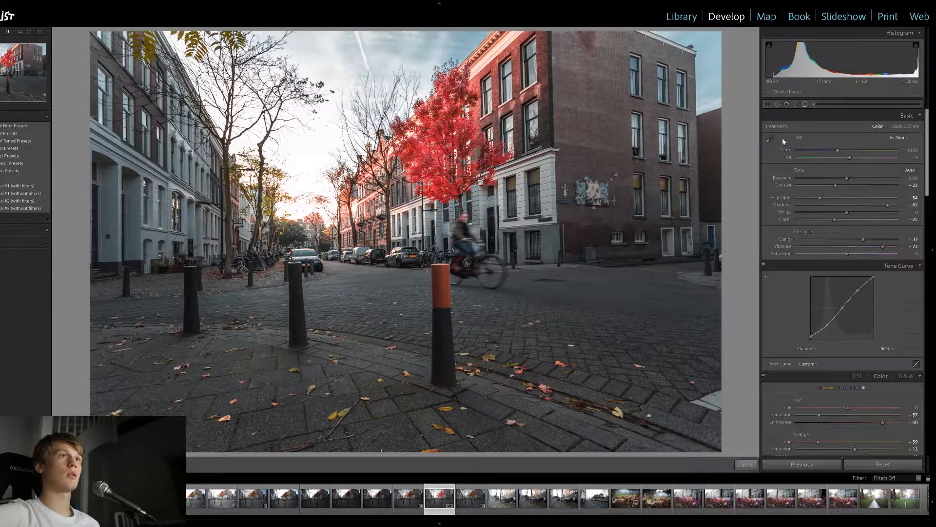
# Add a wide radial filter over the foreground pavement with exposure 0.35 and clarity 18
pyautogui.click(805, 105)
pyautogui.moveTo(351, 390); pyautogui.dragTo(788, 524)
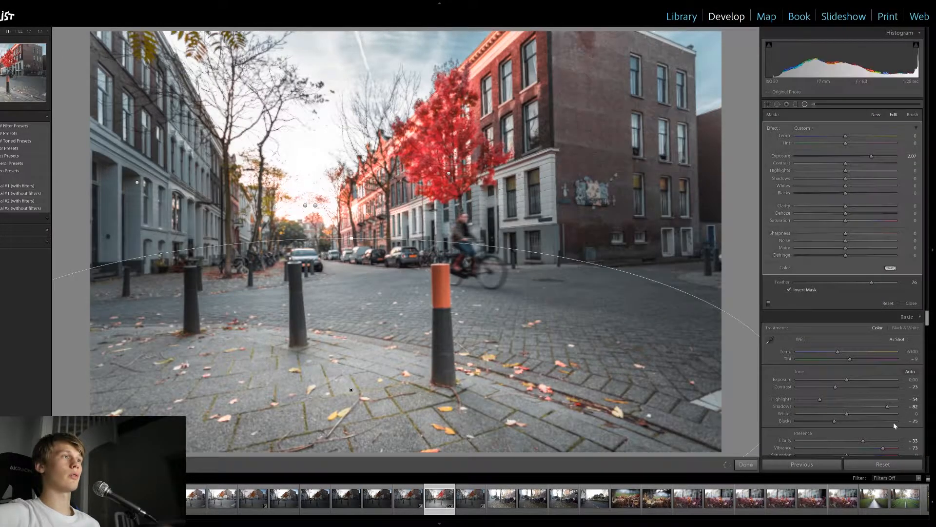
pyautogui.moveTo(872, 156); pyautogui.dragTo(847, 160)
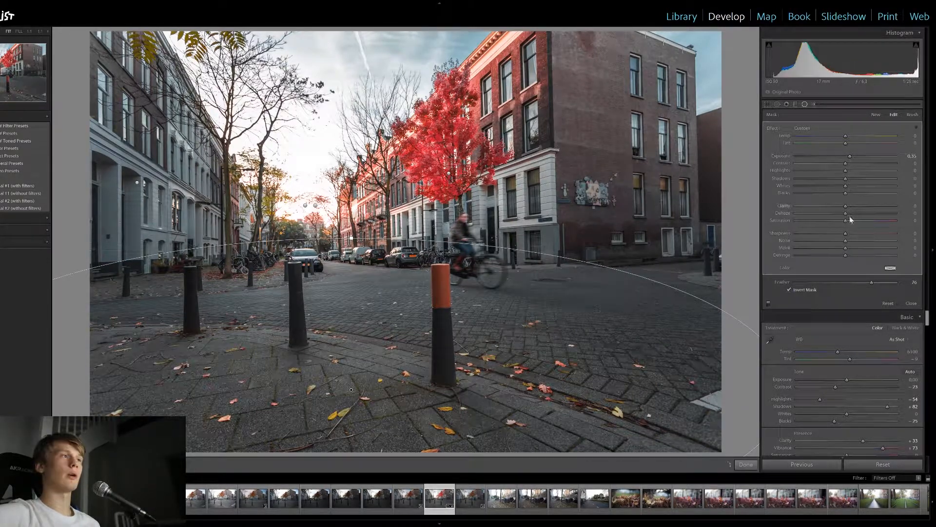
pyautogui.moveTo(846, 207); pyautogui.dragTo(856, 207)
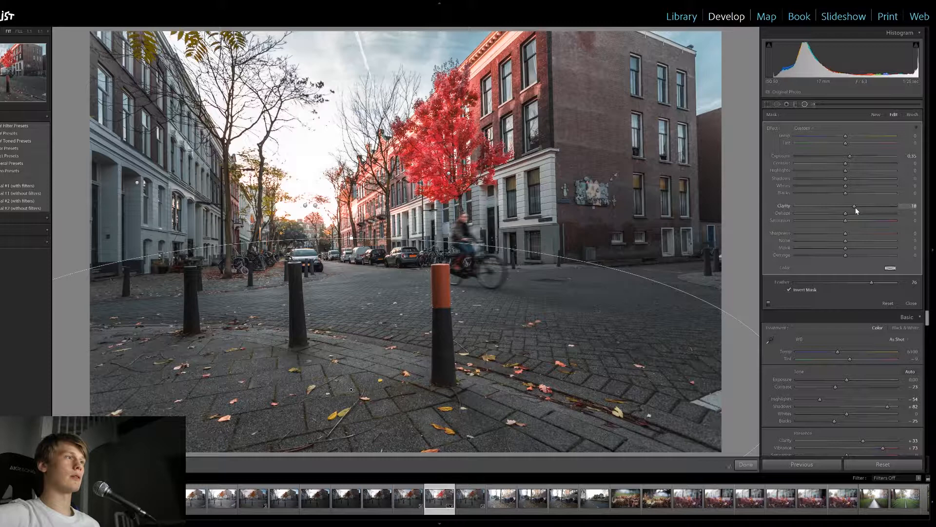
# Lower the foreground pavement filter's clarity to 13 and finish editing the radial filters
pyautogui.moveTo(855, 210); pyautogui.dragTo(853, 210)
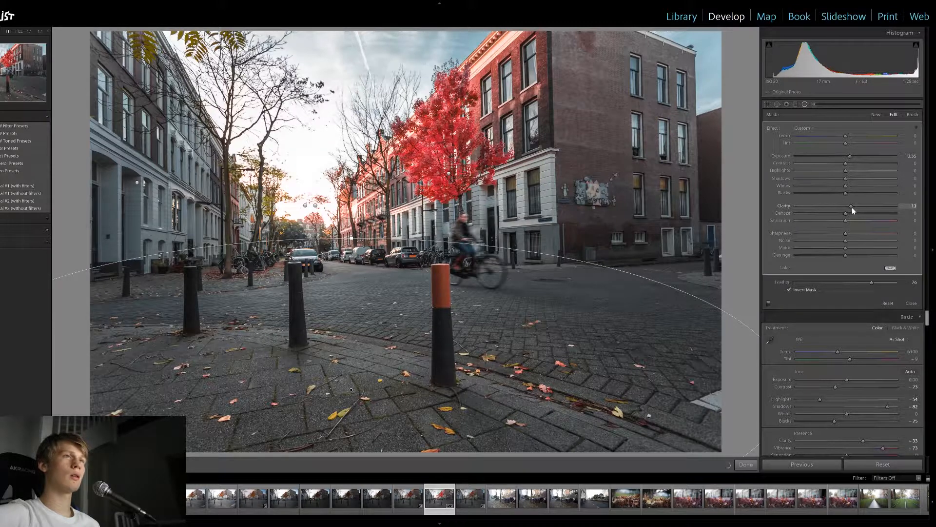
pyautogui.click(804, 105)
# Add a dark post-crop vignette with an amount of -33, keeping the Highlight Priority style
pyautogui.scroll(-15, 829, 351)
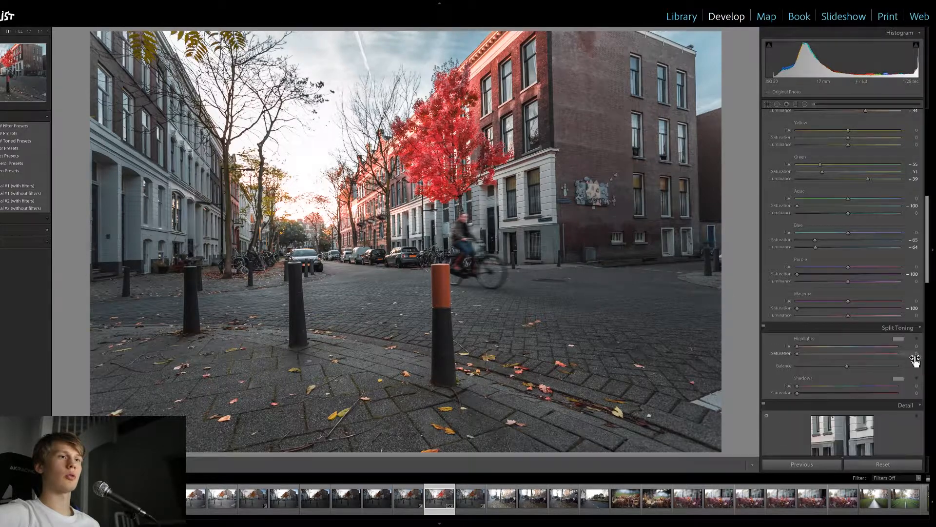
pyautogui.scroll(-8, 916, 373)
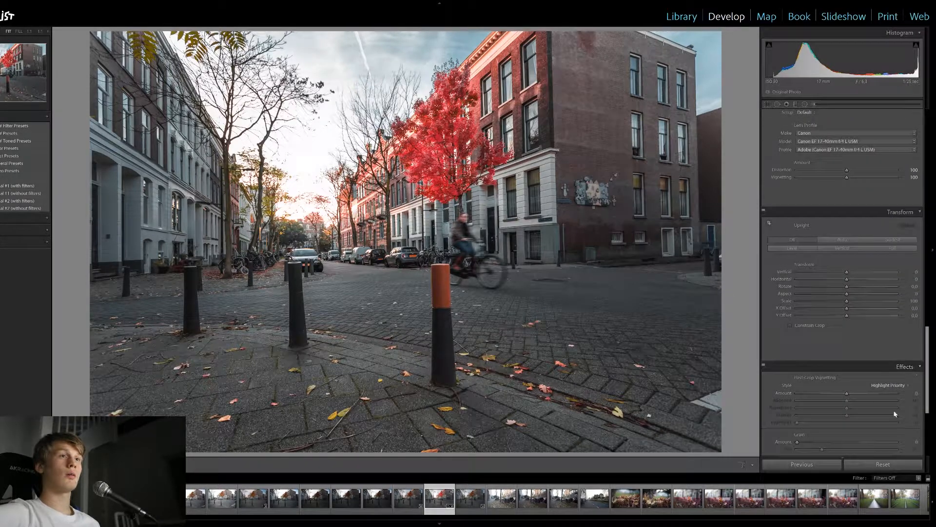
pyautogui.moveTo(847, 394); pyautogui.dragTo(834, 394)
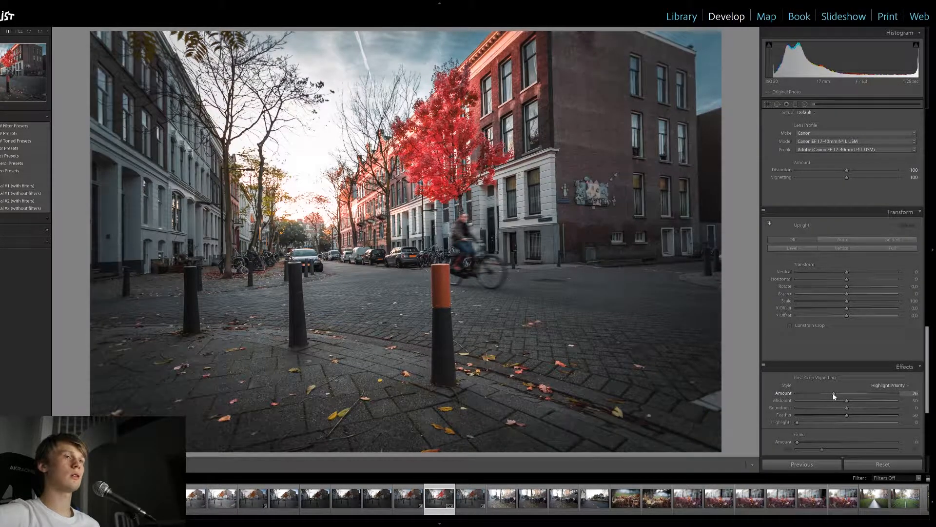
pyautogui.moveTo(833, 393); pyautogui.dragTo(830, 394)
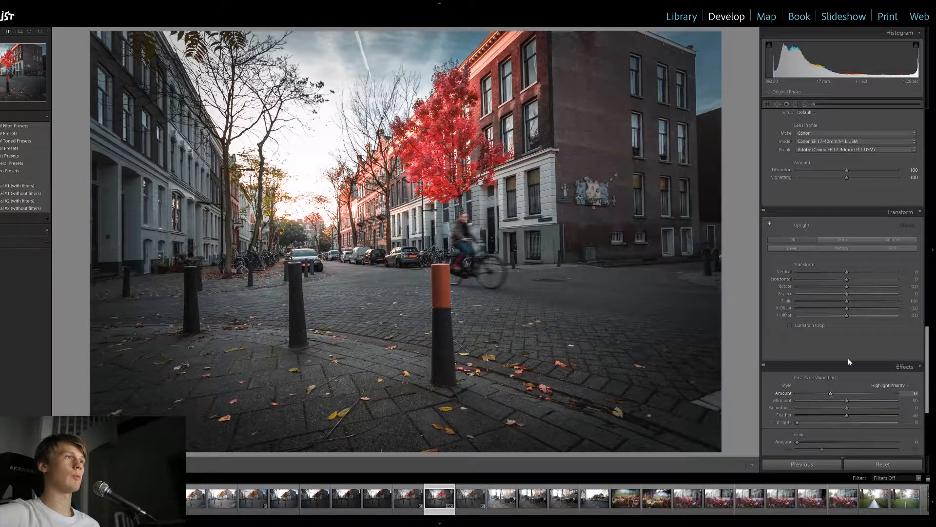
# Raise the exposure of the existing large radial filter around the sunset to about 0.25
pyautogui.click(805, 104)
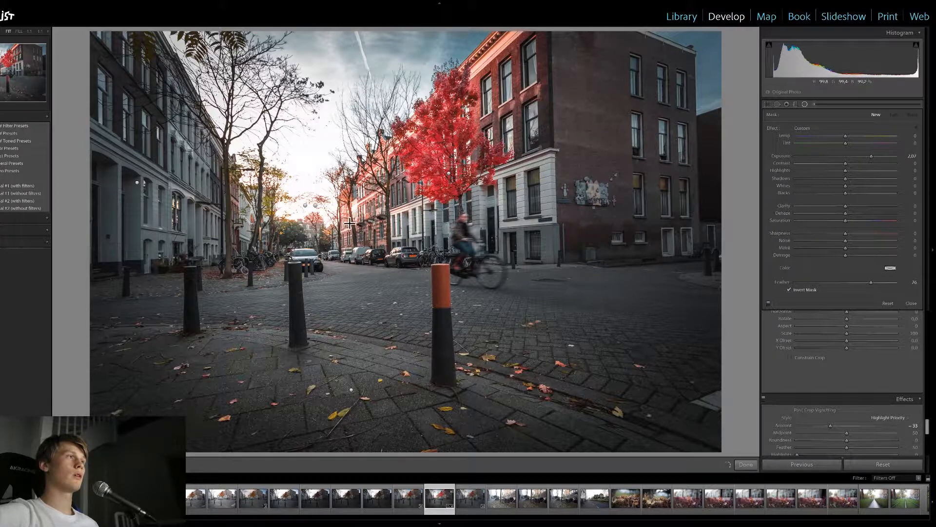
pyautogui.click(316, 205)
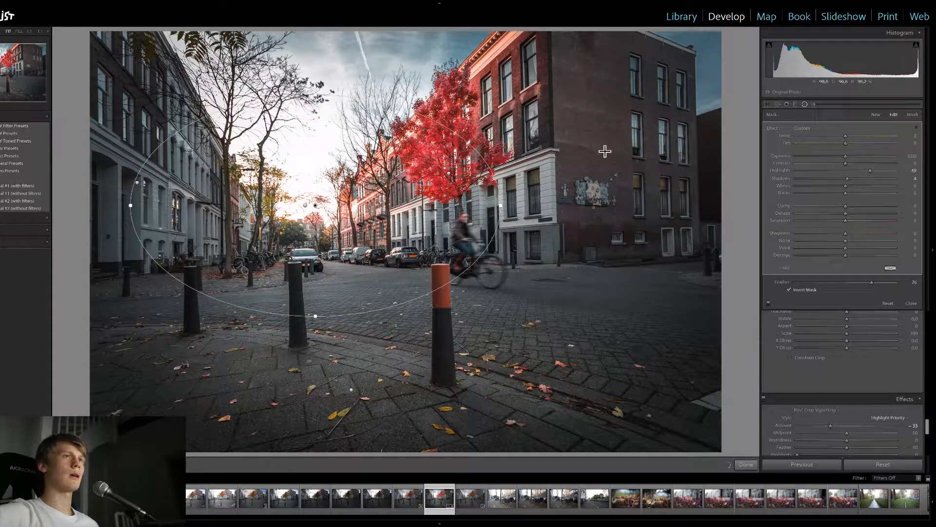
pyautogui.moveTo(846, 156); pyautogui.dragTo(851, 156)
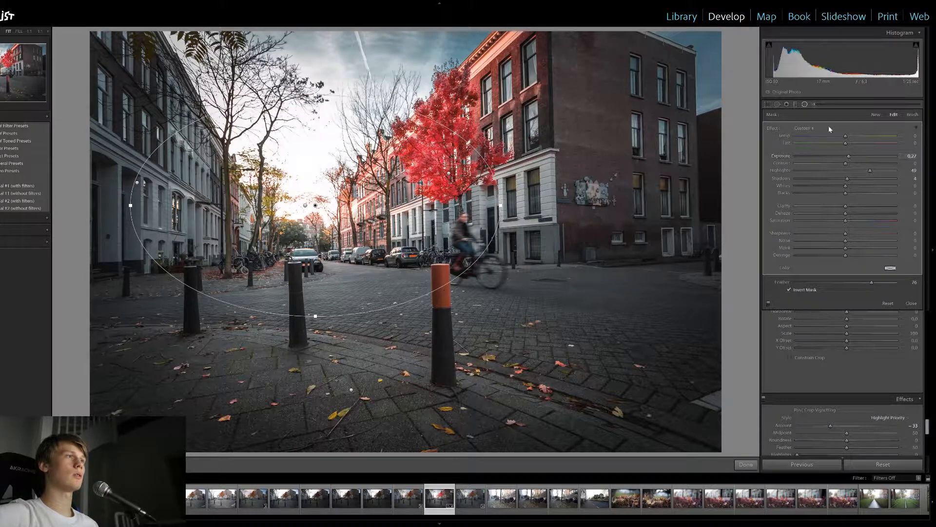
pyautogui.click(805, 104)
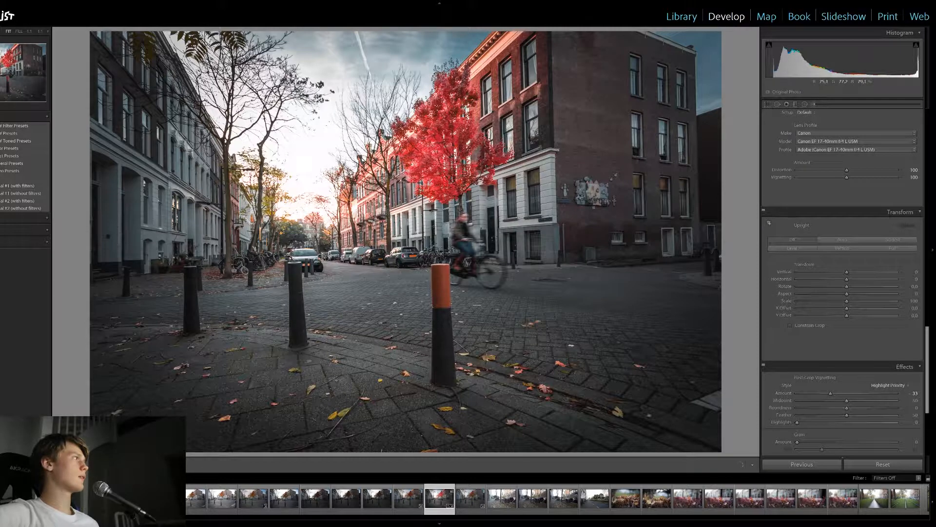
# Set the photo's overall exposure to +0.05 in the basic adjustments
pyautogui.scroll(2, 842, 244)
pyautogui.scroll(5, 842, 244)
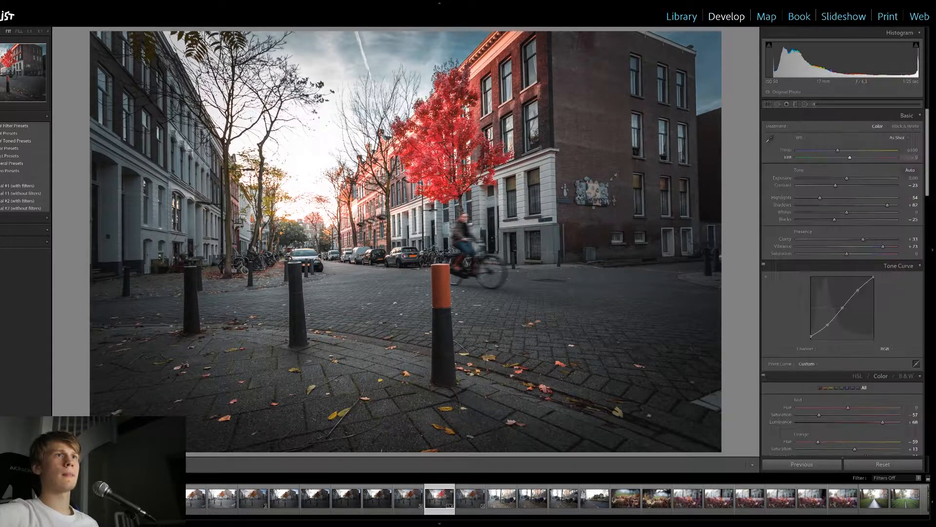
pyautogui.moveTo(846, 181); pyautogui.dragTo(847, 180)
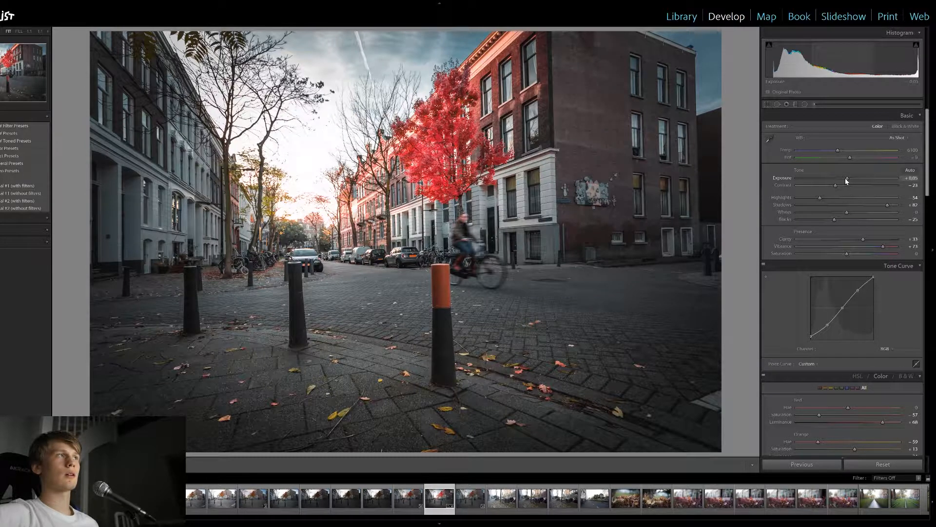
# Try a tilted radial filter across the sunset and red tree, with exposure reset to 0 and slightly raised highlights
pyautogui.click(805, 106)
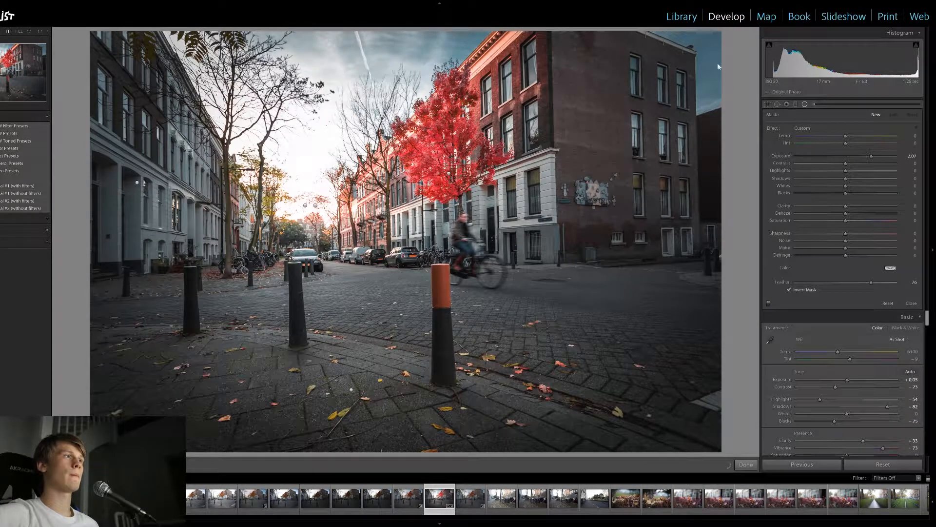
pyautogui.moveTo(383, 187)
pyautogui.mouseDown()
pyautogui.moveTo(605, 235)
pyautogui.moveTo(629, 262)
pyautogui.moveTo(561, 248)
pyautogui.moveTo(542, 191)
pyautogui.mouseUp()
pyautogui.moveTo(349, 213); pyautogui.dragTo(376, 192)
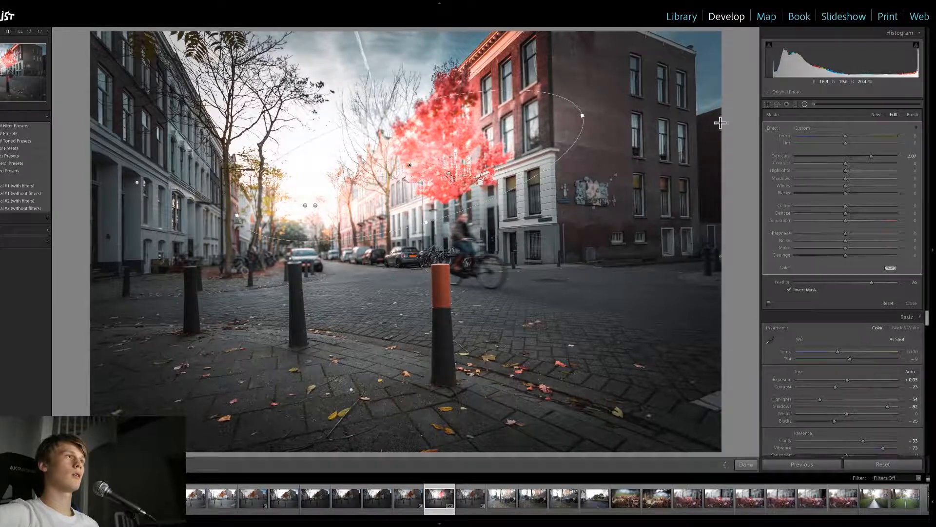
pyautogui.moveTo(871, 156); pyautogui.dragTo(858, 160)
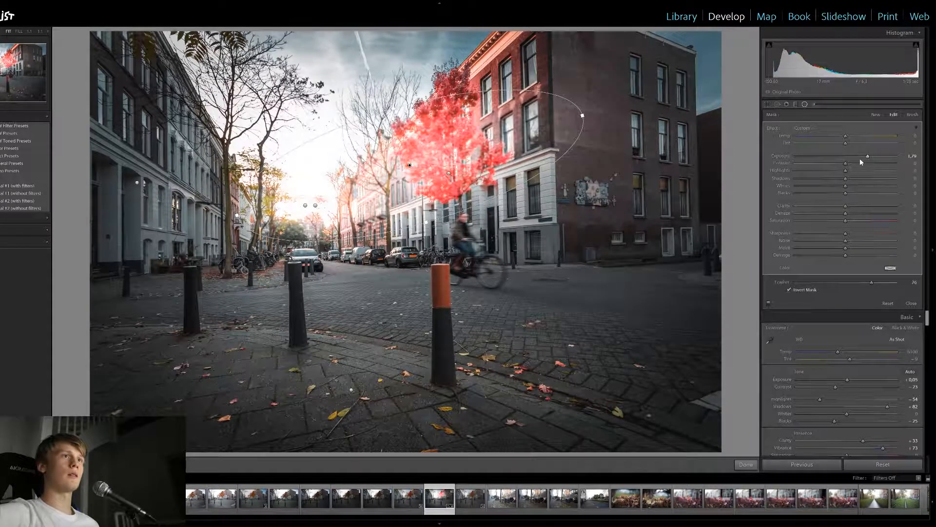
pyautogui.doubleClick(867, 157)
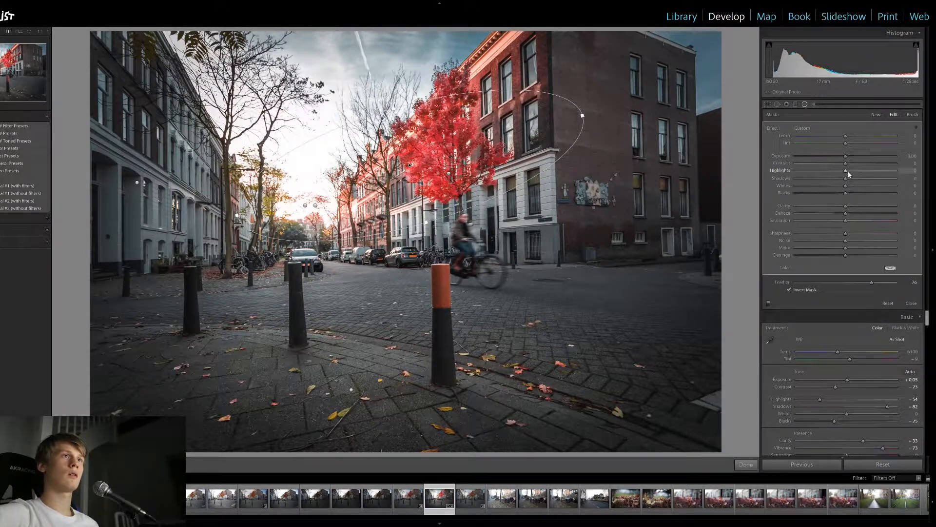
pyautogui.moveTo(848, 172); pyautogui.dragTo(860, 171)
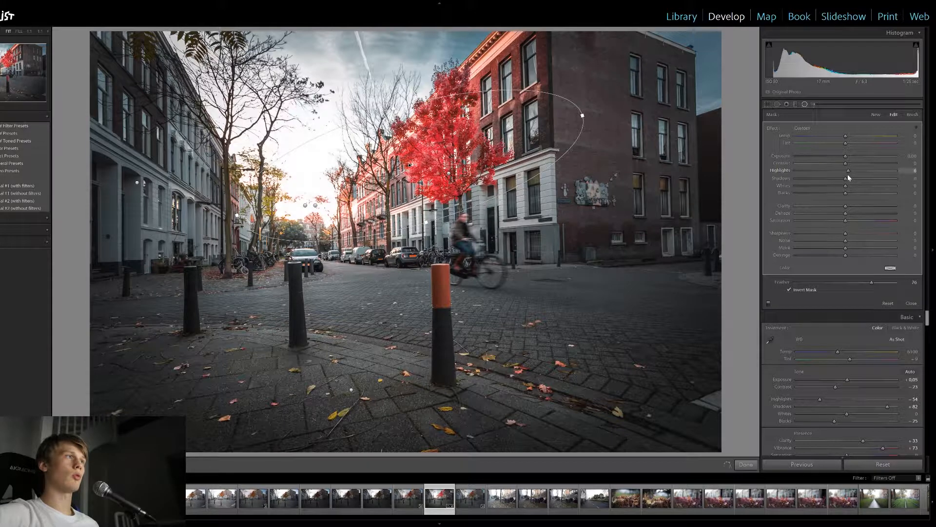
pyautogui.click(806, 105)
# Add a large radial filter over the street's center and red tree with exposure 0 and temperature about 16, and enlarge it vertically
pyautogui.click(805, 105)
pyautogui.moveTo(418, 207); pyautogui.dragTo(647, 351)
pyautogui.doubleClick(868, 155)
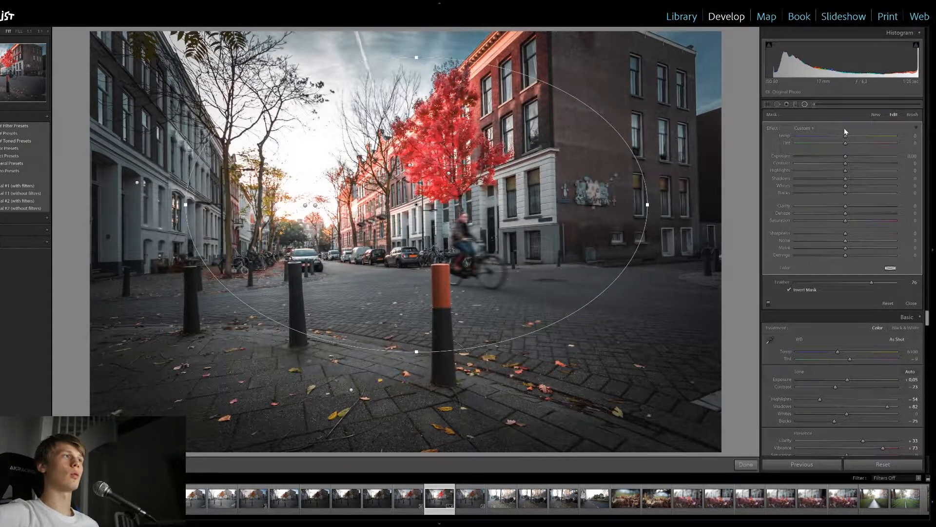
pyautogui.moveTo(847, 137); pyautogui.dragTo(854, 139)
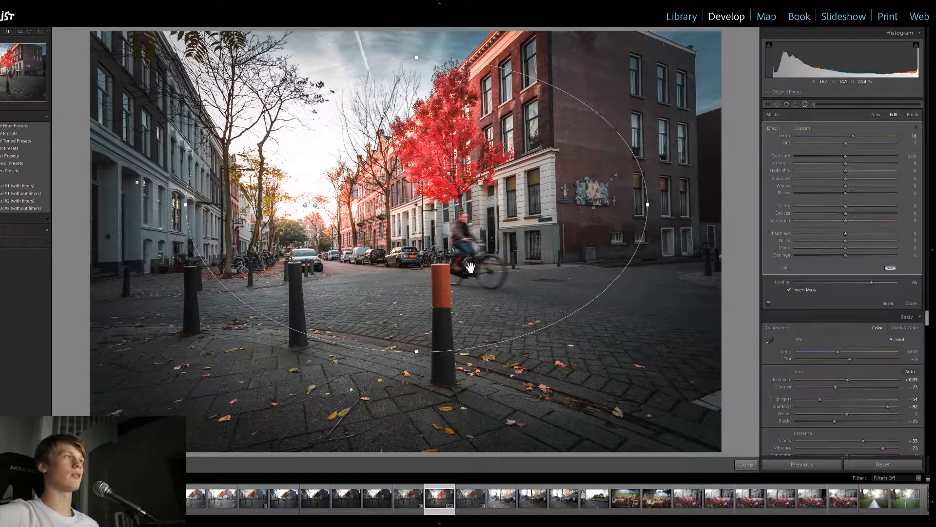
pyautogui.moveTo(417, 352); pyautogui.dragTo(417, 363)
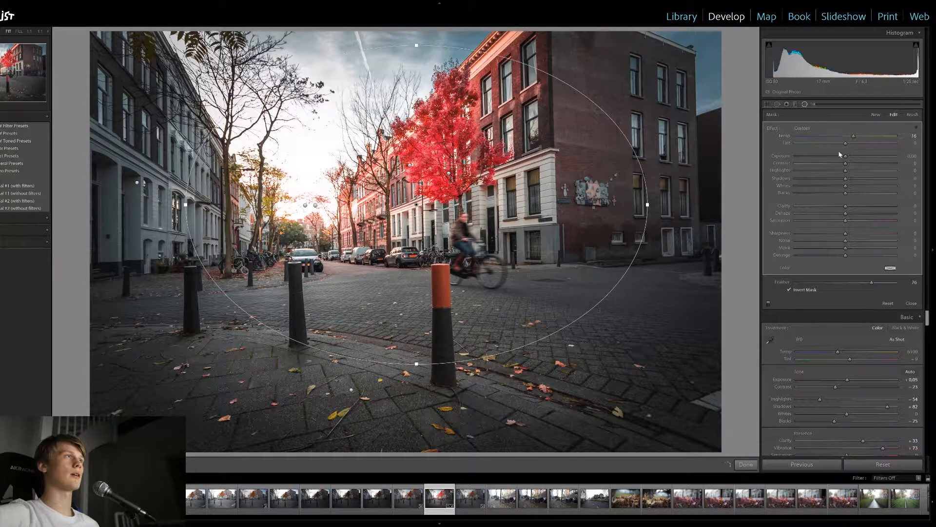
pyautogui.click(805, 104)
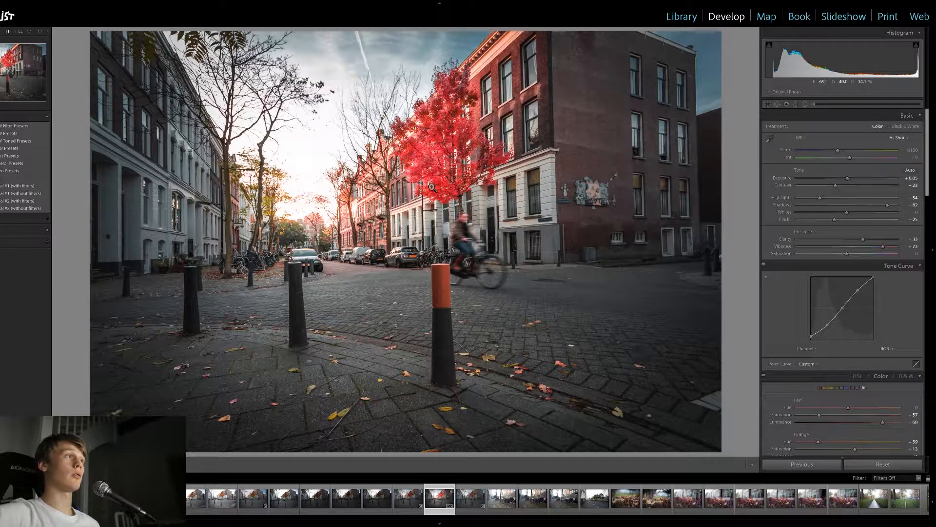
# Compare the photo with all radial filters turned off and on again
pyautogui.hotkey('shift', 'm')
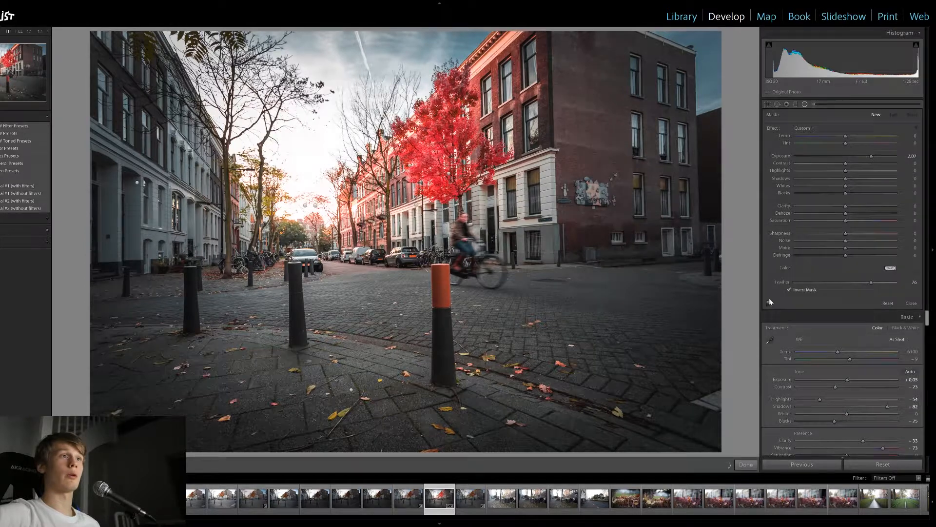
pyautogui.click(768, 304)
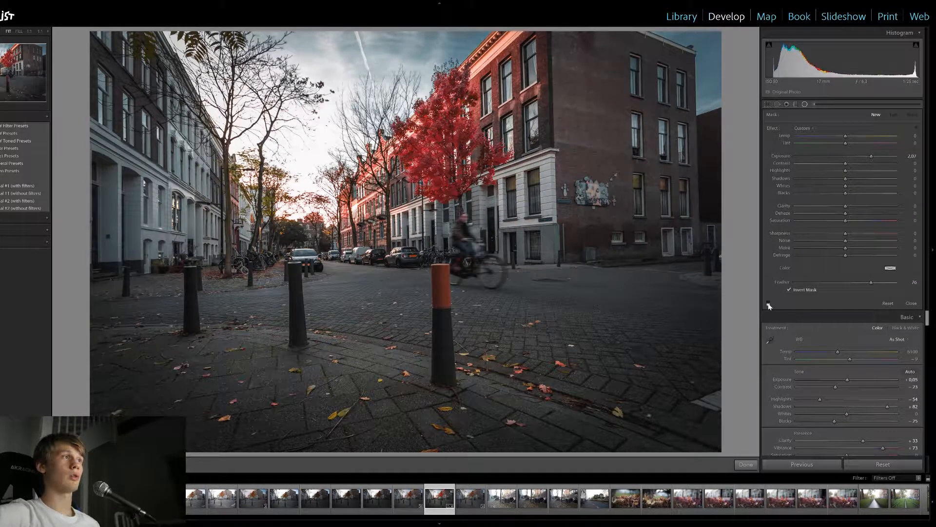
pyautogui.click(769, 304)
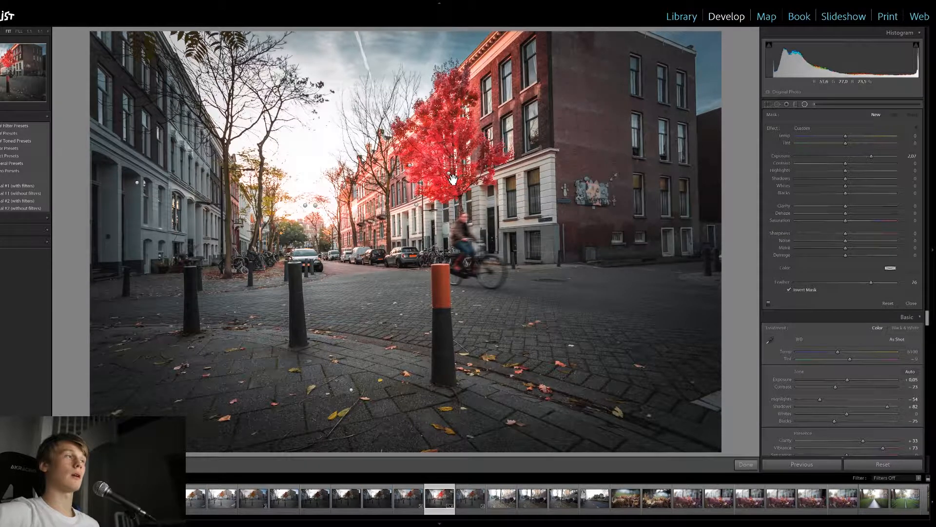
pyautogui.moveTo(449, 176)
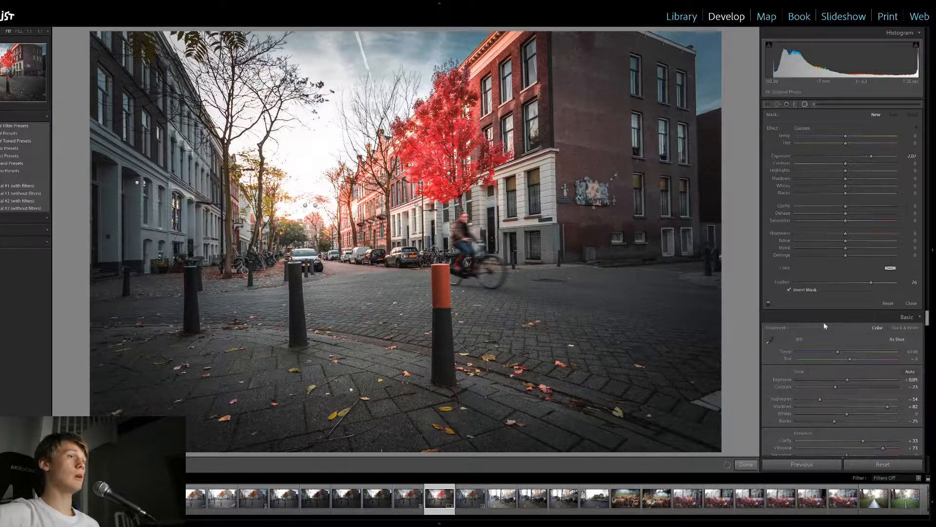
# Sharpen the photo with masking 79 and amount 57
pyautogui.scroll(-10, 921, 283)
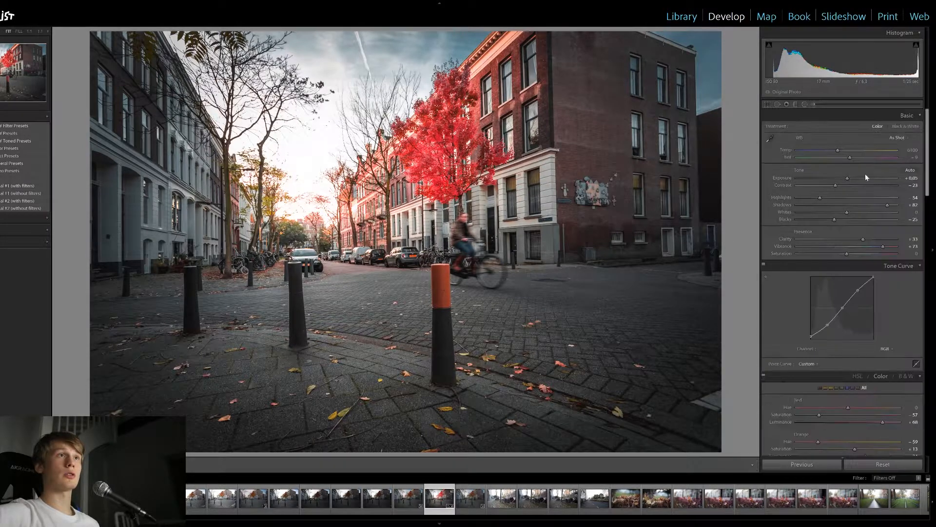
pyautogui.scroll(-5, 921, 282)
pyautogui.scroll(5, 923, 282)
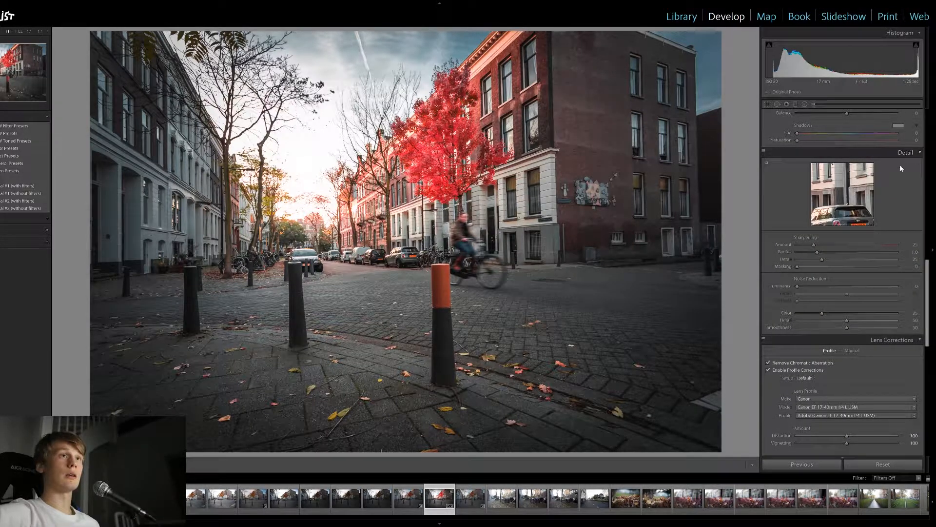
pyautogui.press('alt')
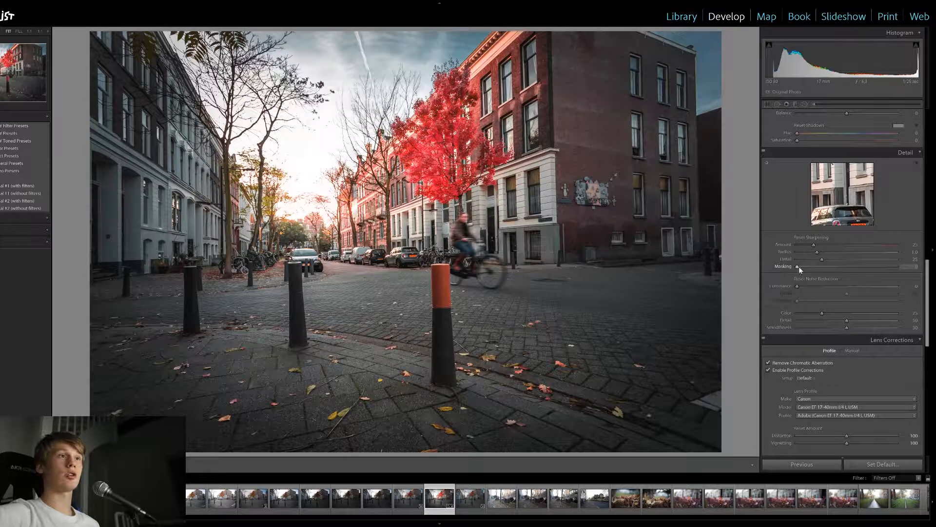
pyautogui.press('alt')
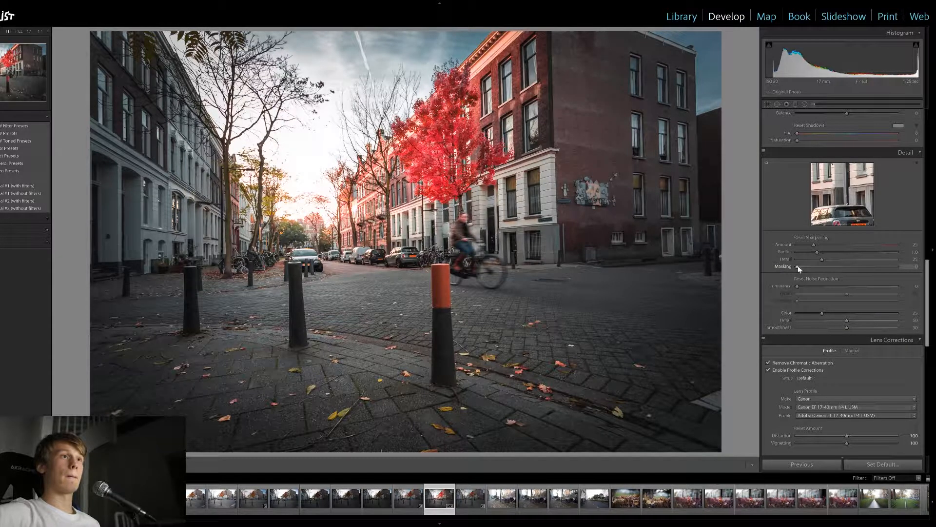
pyautogui.moveTo(797, 267); pyautogui.dragTo(876, 264)
pyautogui.moveTo(815, 243); pyautogui.dragTo(828, 244)
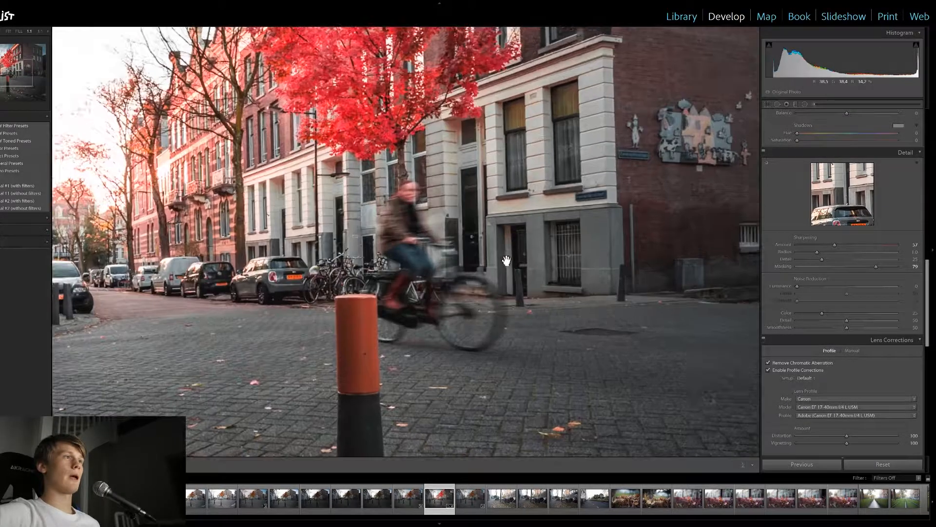
# Inspect the sharpened parked cars and cyclist up close, and compare the whole photo before and after editing
pyautogui.click(511, 246)
pyautogui.moveTo(426, 253); pyautogui.dragTo(567, 227)
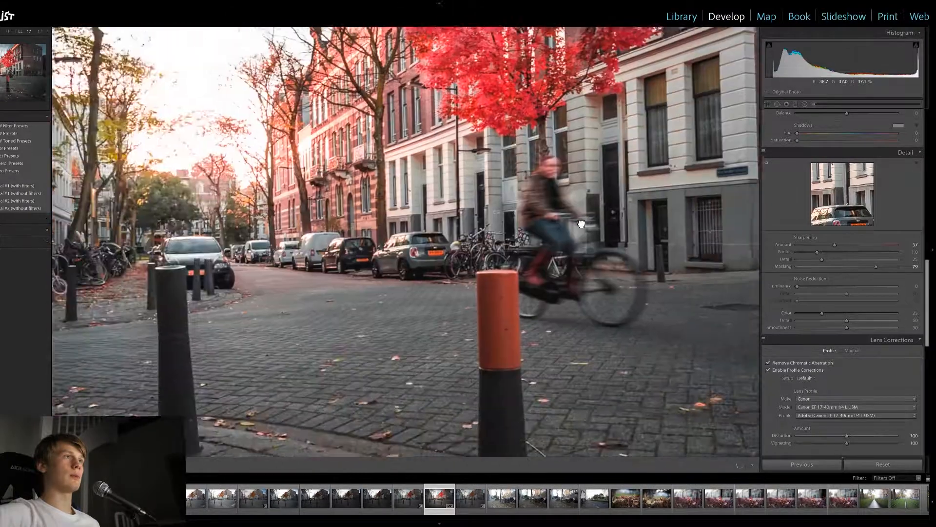
pyautogui.moveTo(420, 235); pyautogui.dragTo(539, 215)
pyautogui.click(525, 257)
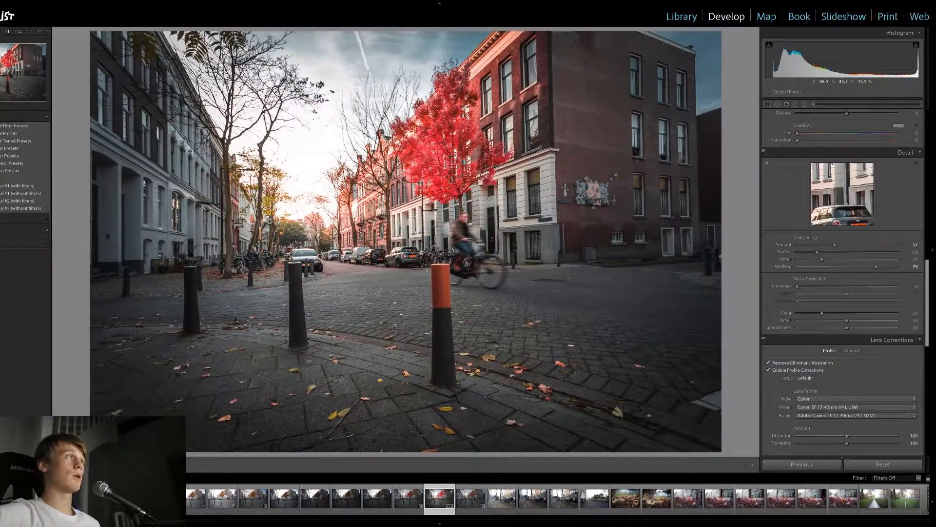
pyautogui.press('\\')
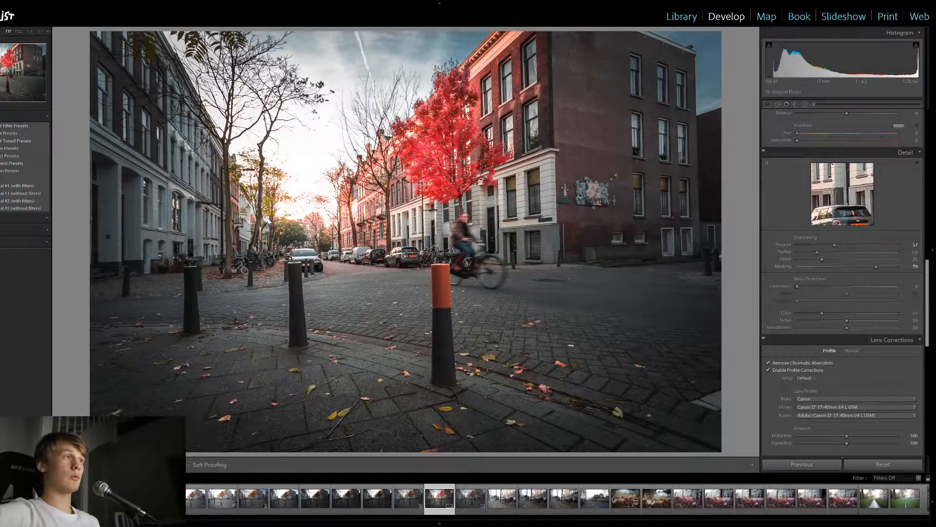
pyautogui.press('\\')
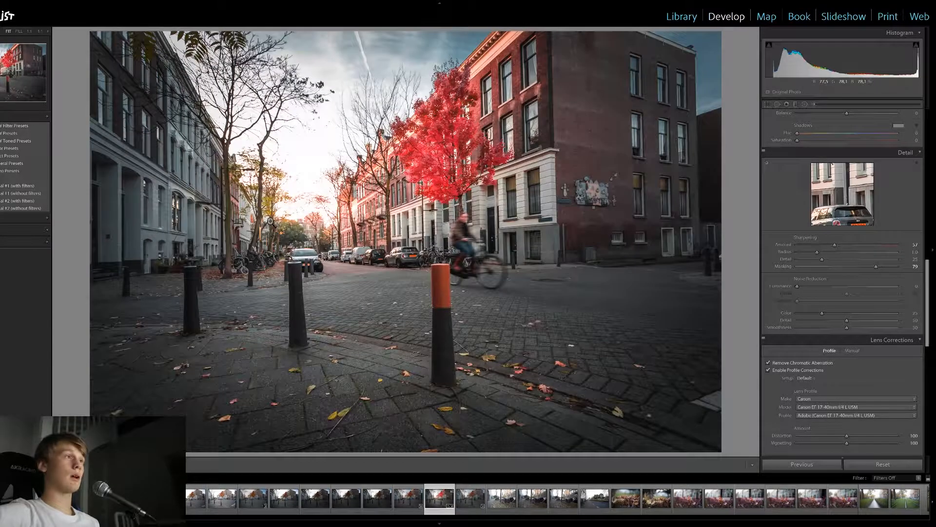